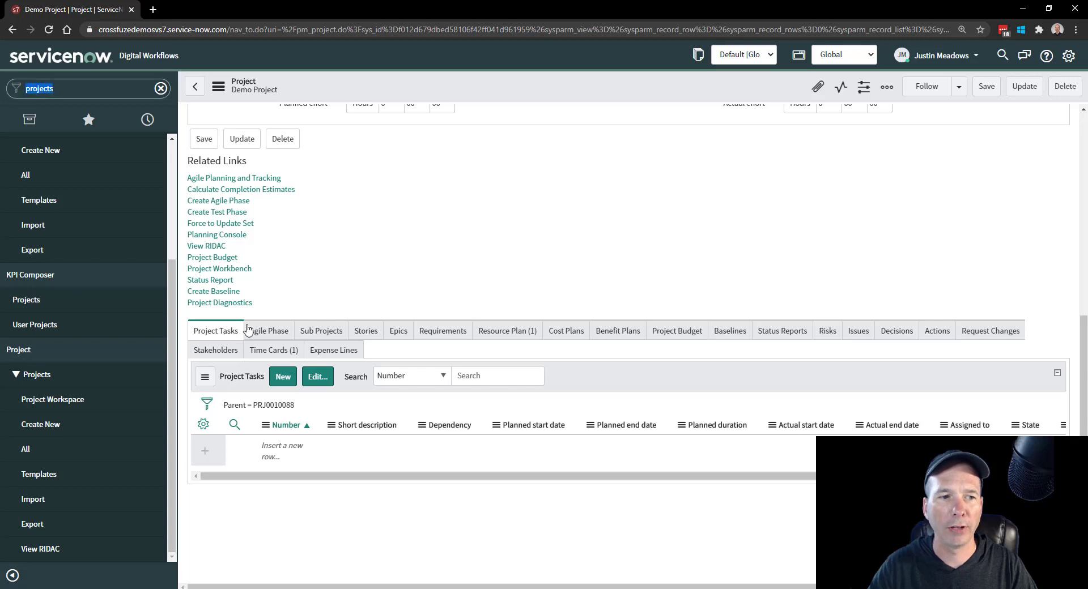
- Import the Microsoft Project file b4ubuild_sample_07.mpp from Downloads as an update to the existing project Demo Project
scroll(357, 320, "up", 7)
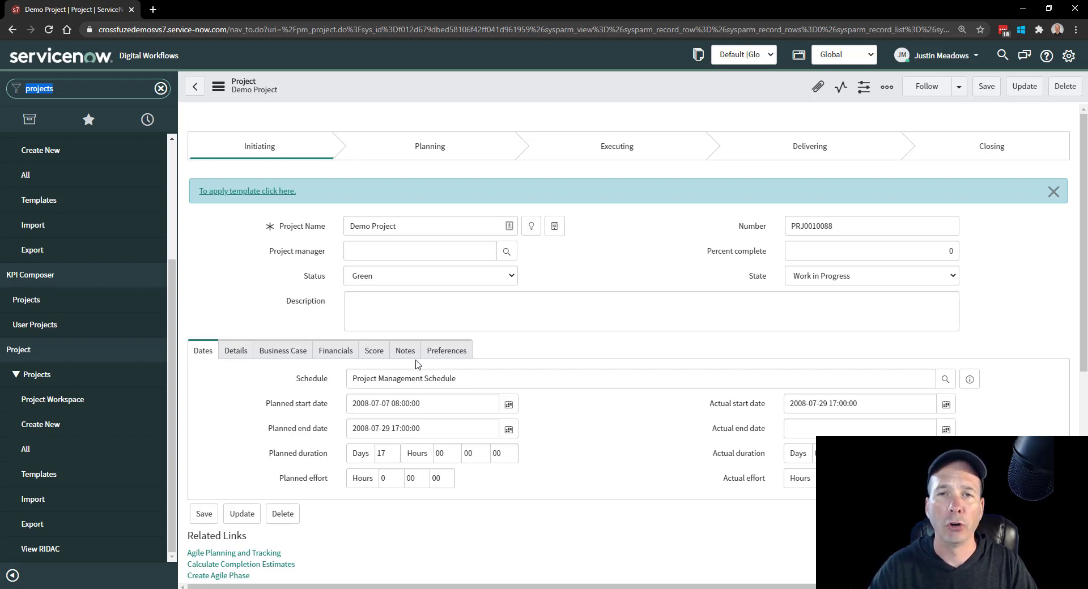
left_click(68, 500)
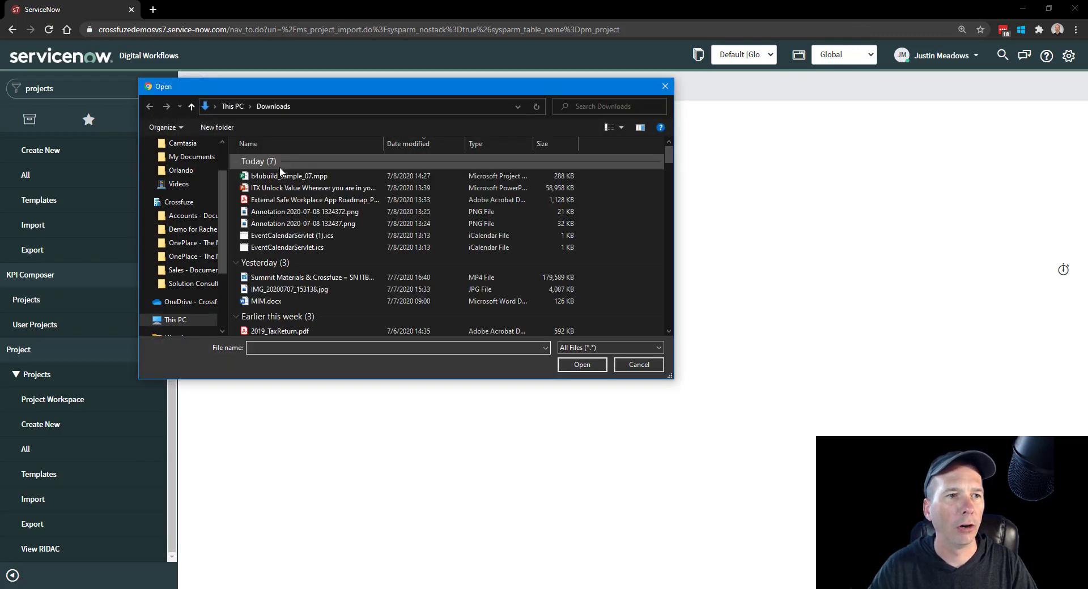
double_click(279, 169)
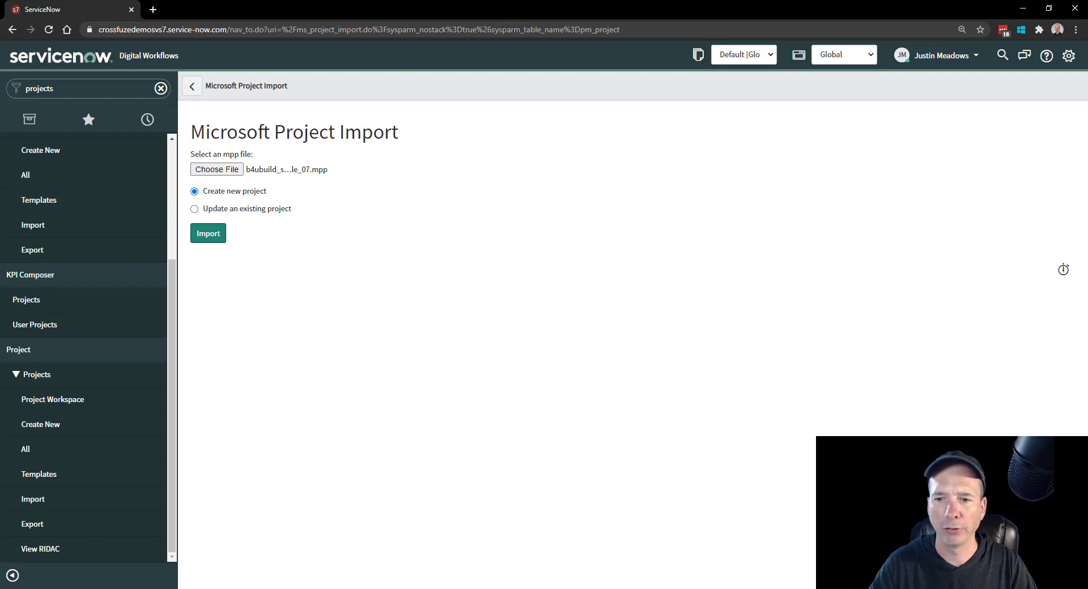
left_click(243, 215)
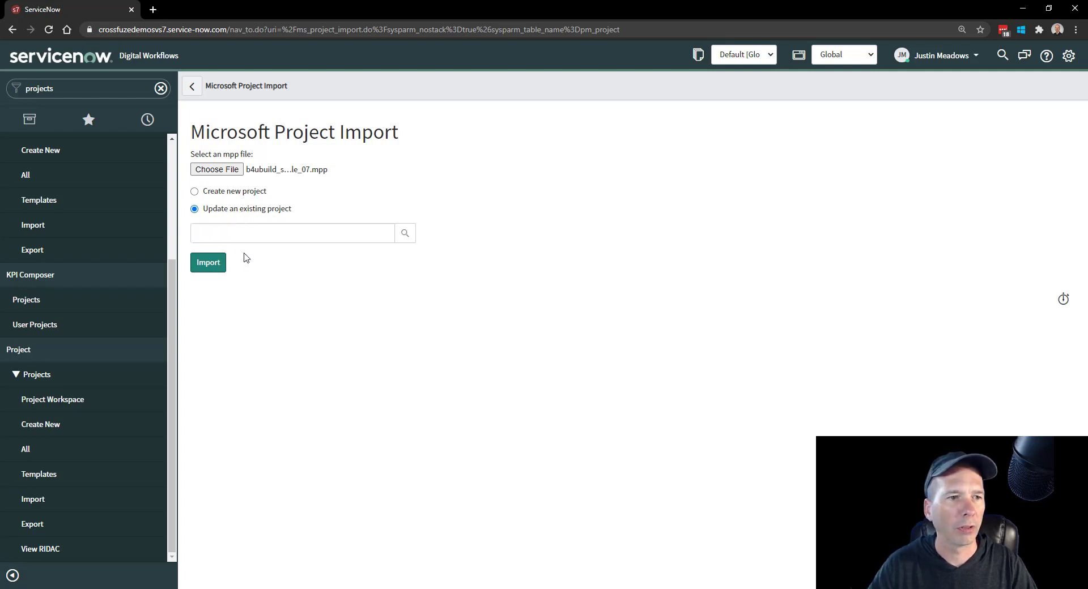
left_click(270, 236)
type("demo")
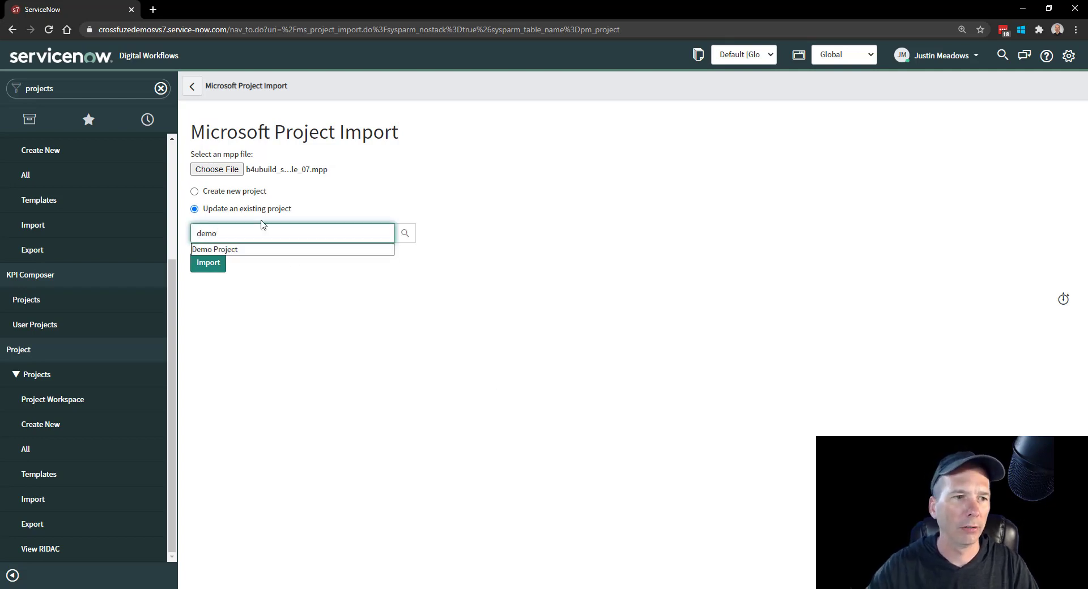
left_click(250, 250)
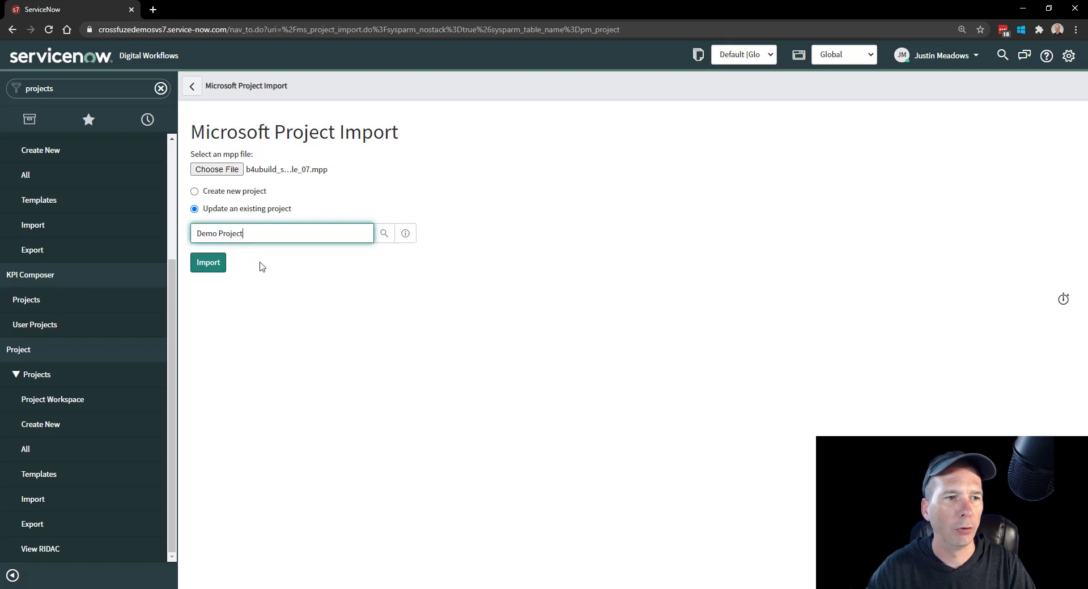
left_click(210, 264)
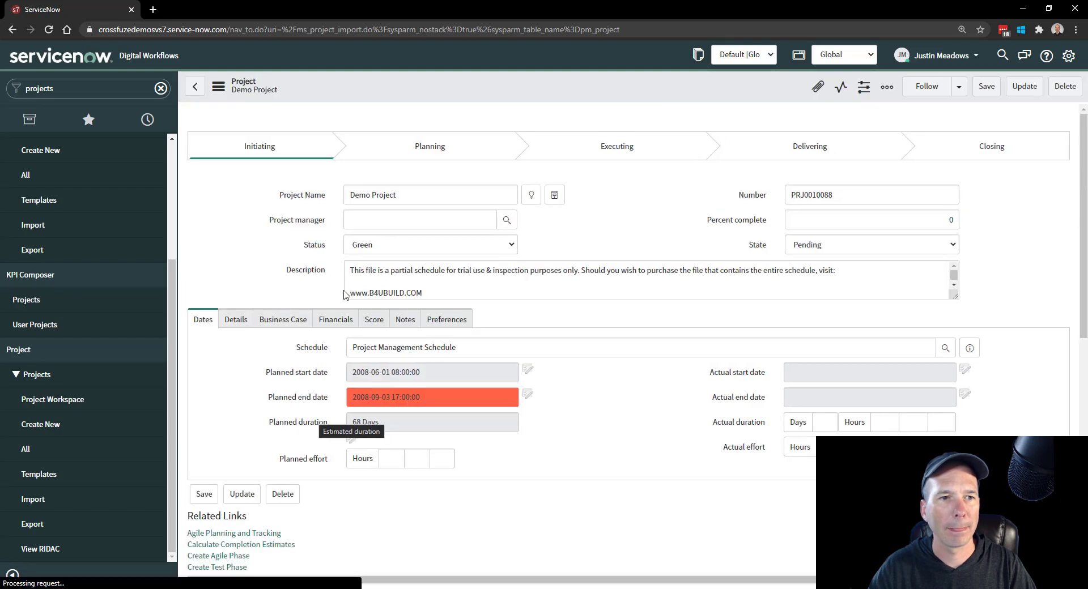
- Open the Contracts project task and review its fields, its Details, Dates, Notes and Checklist sections, and its child tasks
scroll(219, 331, "down", 10)
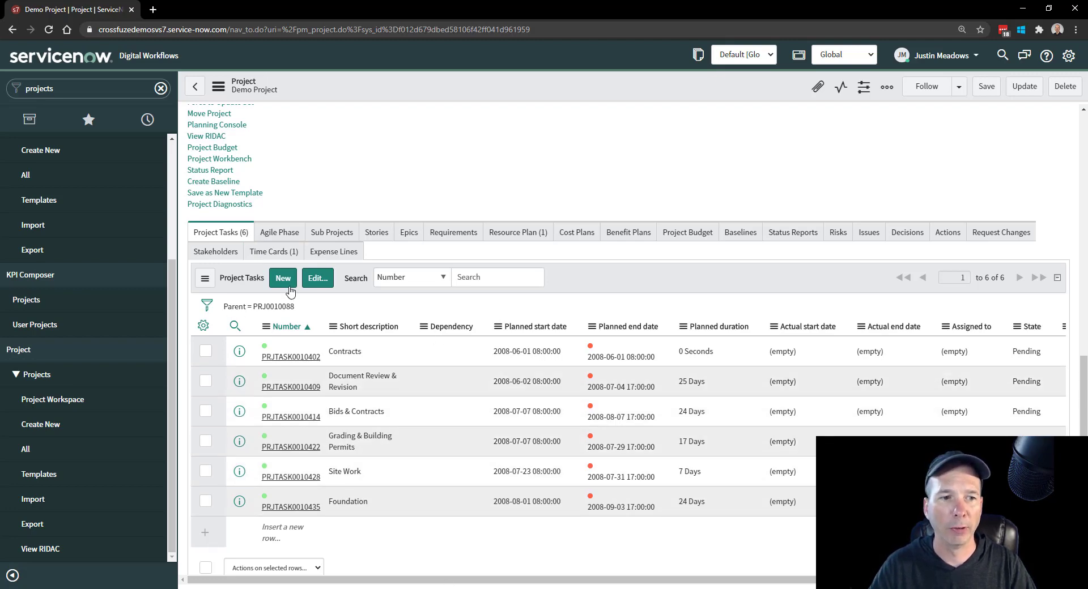
left_click(289, 360)
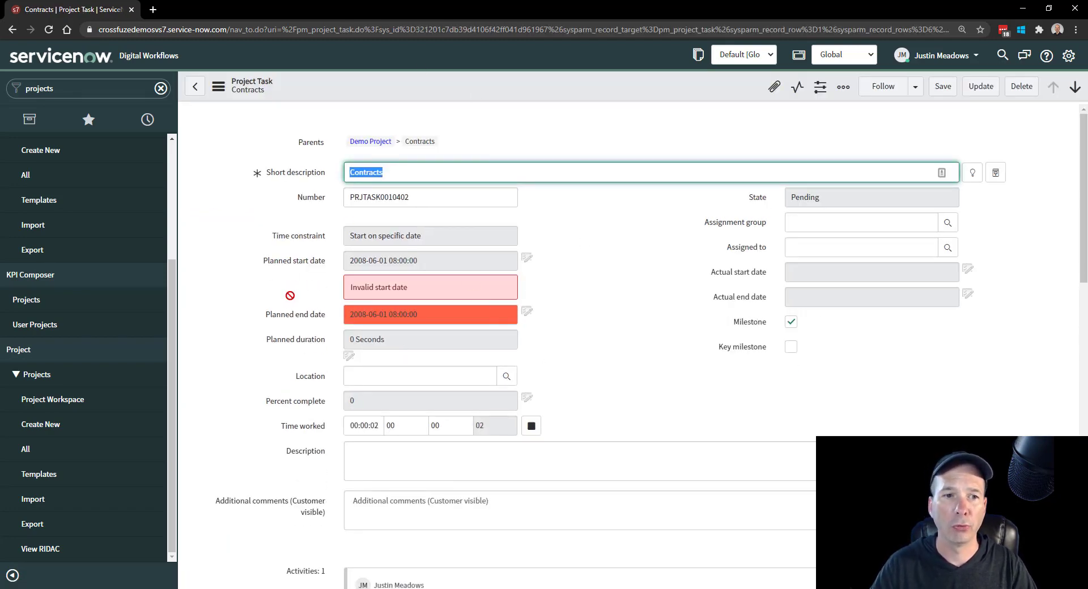
scroll(431, 363, "down", 4)
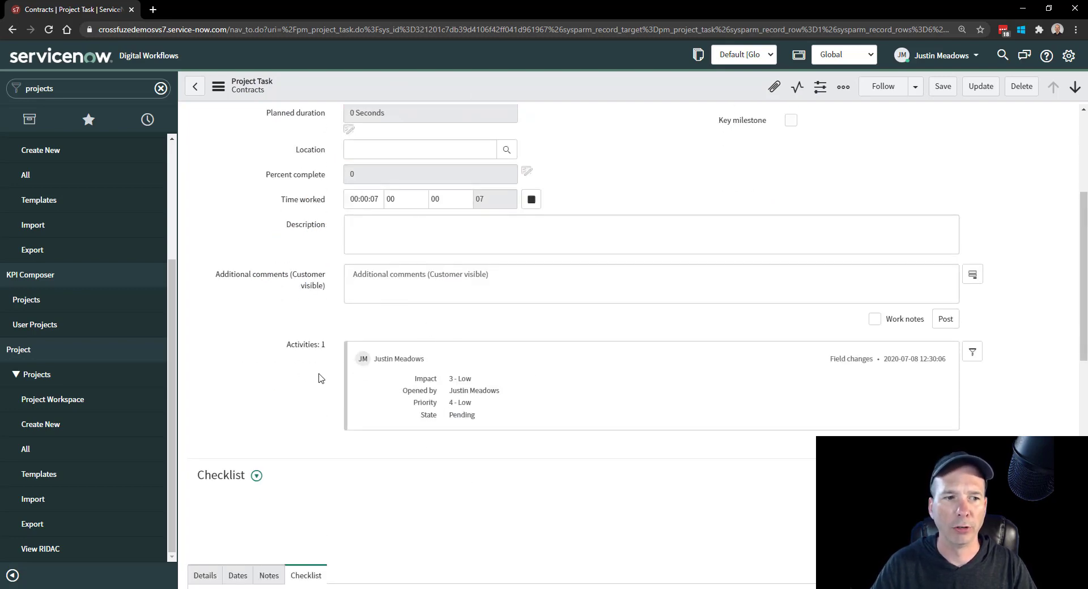
scroll(322, 377, "up", 4)
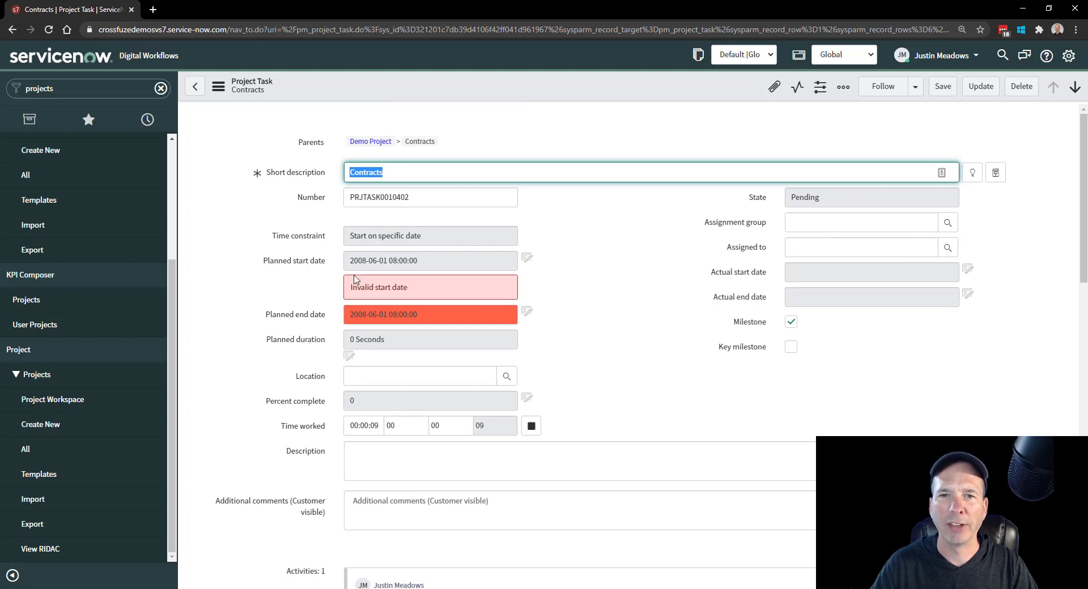
scroll(245, 300, "down", 10)
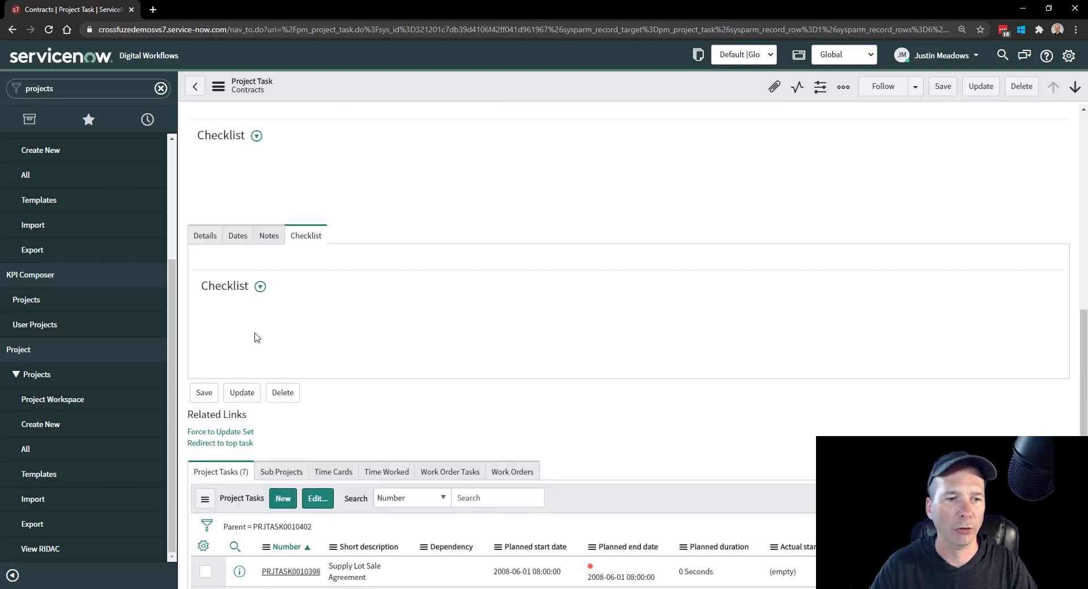
left_click(205, 236)
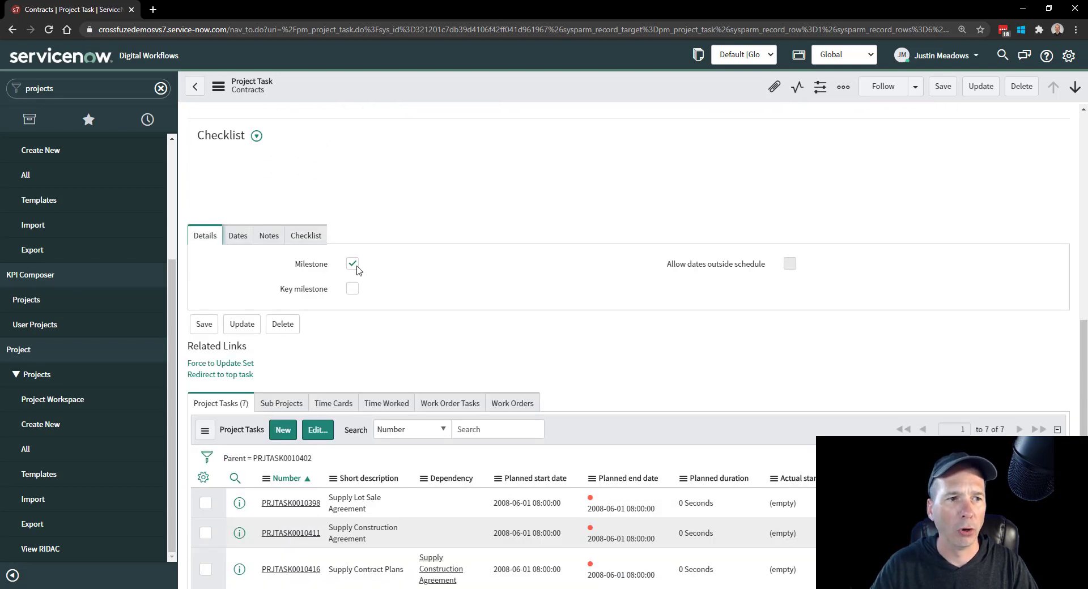
left_click(237, 236)
left_click(270, 234)
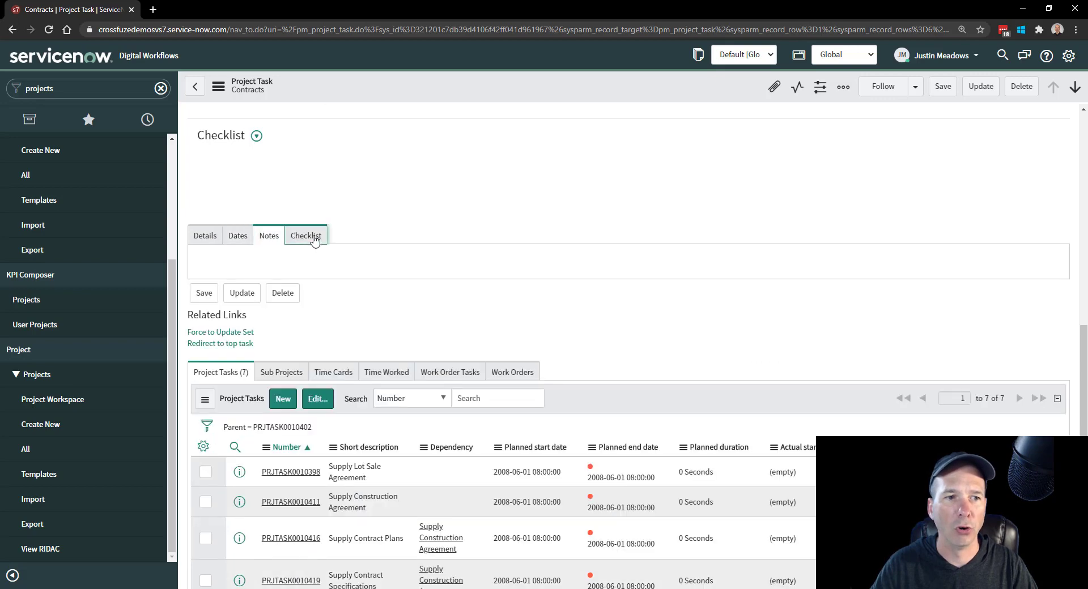
left_click(309, 236)
left_click(205, 236)
scroll(311, 499, "down", 5)
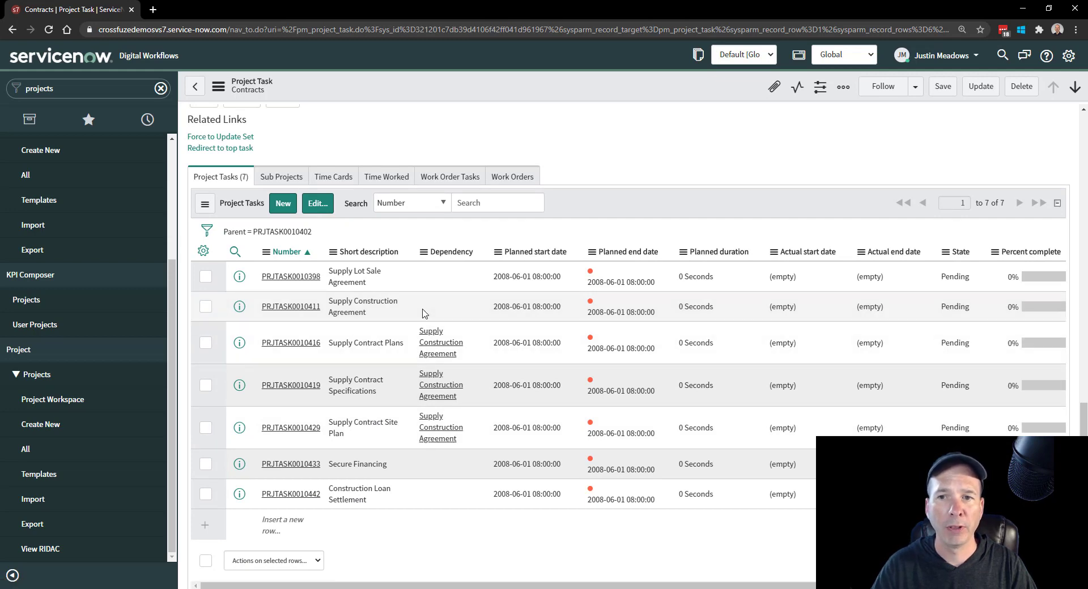
scroll(256, 176, "up", 3)
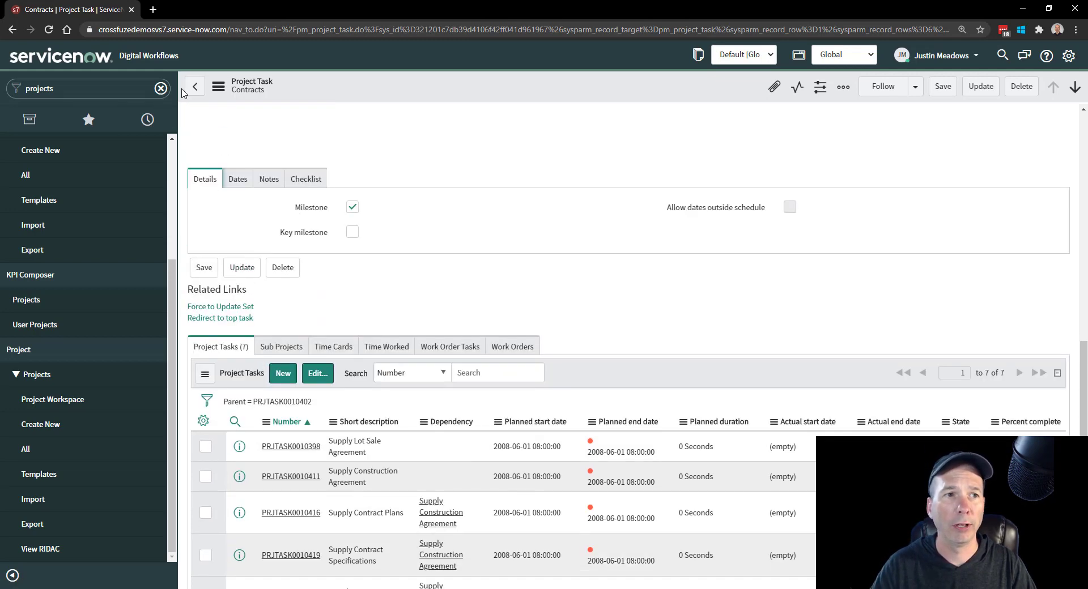
- Return to the Demo Project record and open its Planning Console
left_click(195, 86)
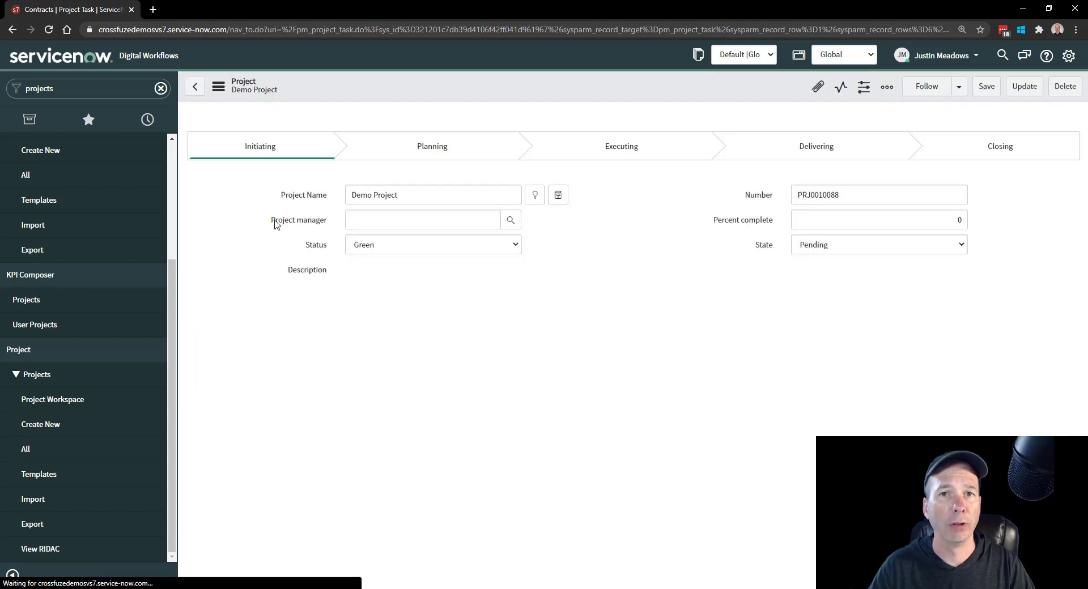
scroll(244, 281, "down", 2)
scroll(245, 282, "down", 3)
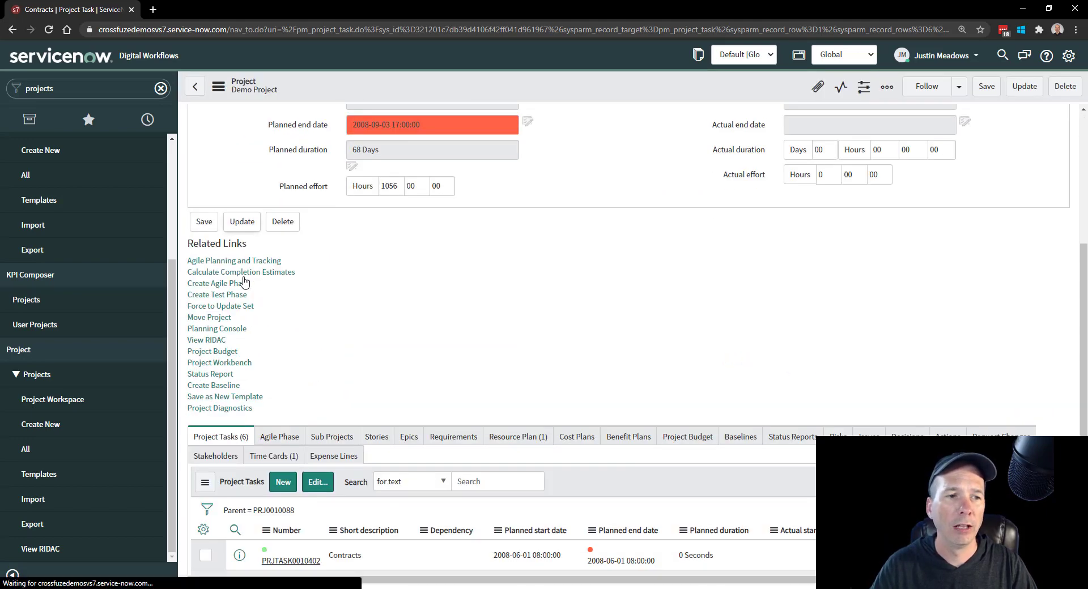
scroll(241, 309, "down", 8)
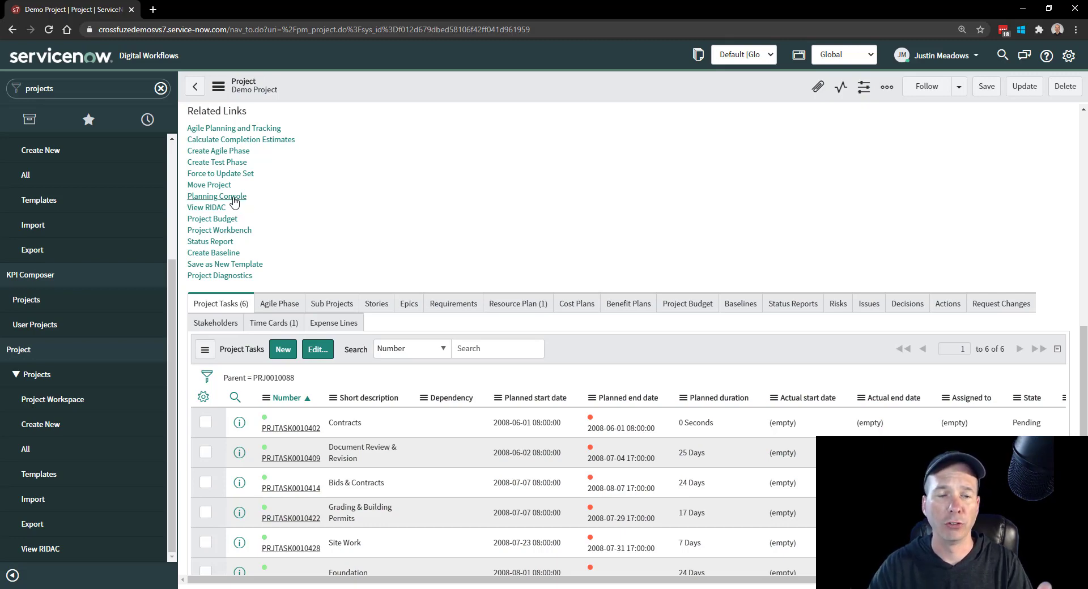
left_click(233, 198)
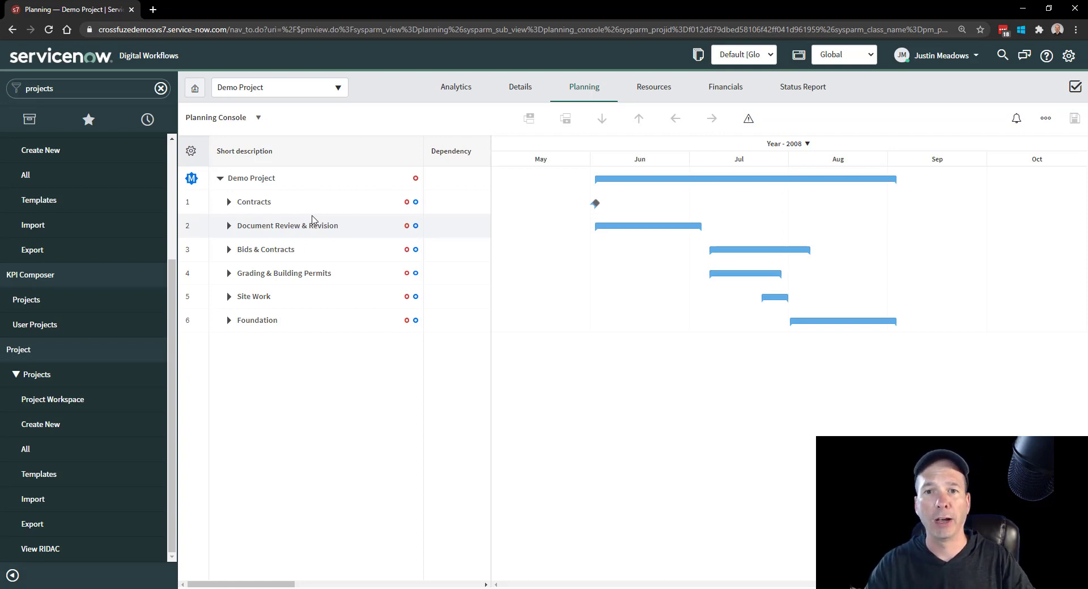
- Widen the task grid beside the Gantt chart to expose more columns, and briefly inspect the subtasks under Contracts
left_click_drag(498, 158, 973, 165)
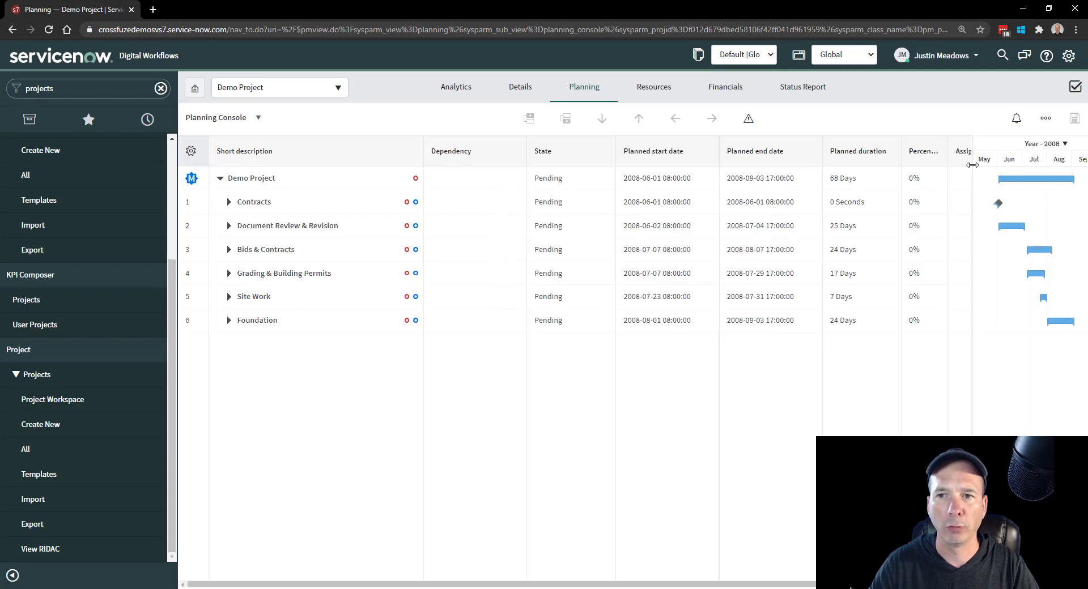
left_click_drag(550, 587, 435, 568)
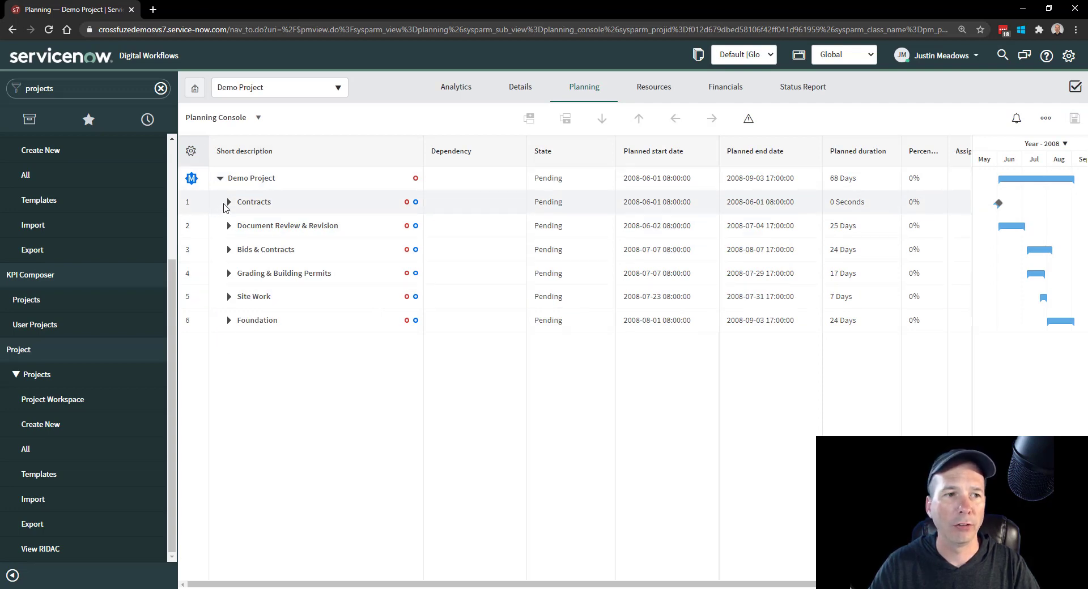
left_click(228, 204)
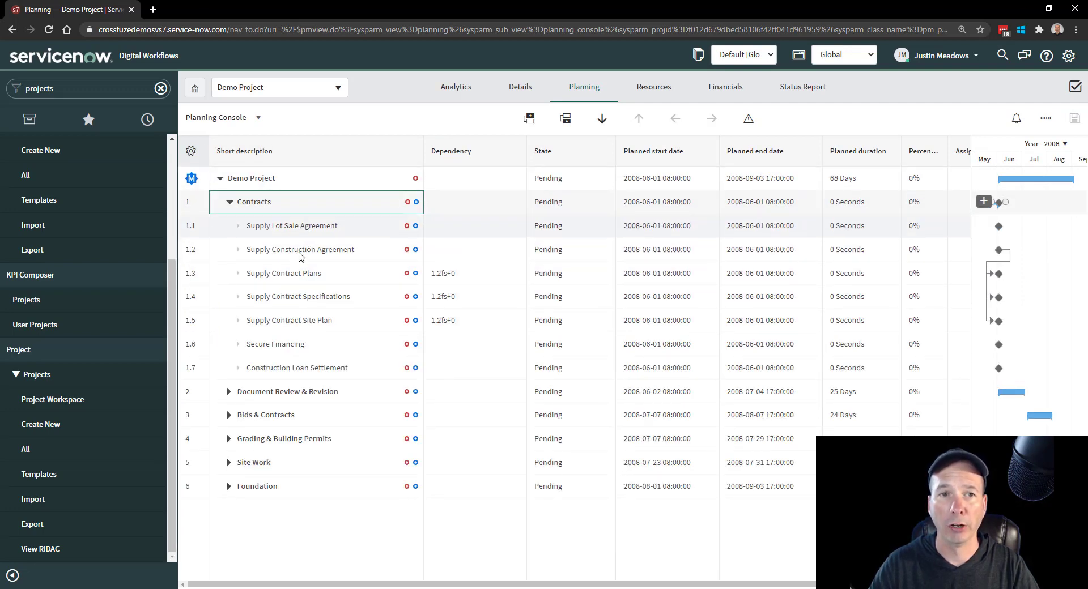
left_click(230, 202)
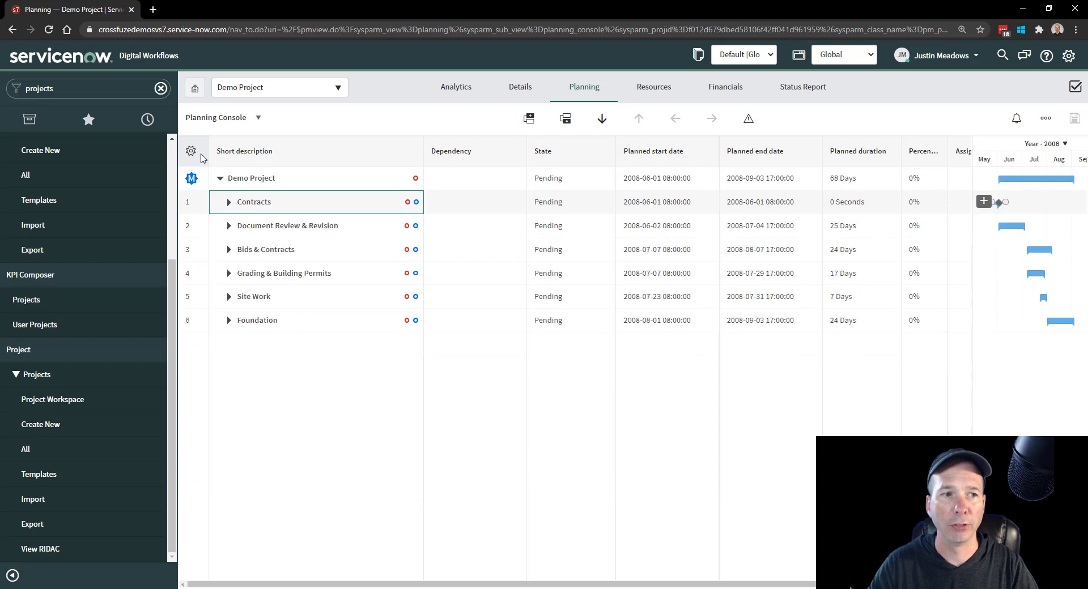
- Set the planning view's depth to Level 3 (1.1.1, 1.1.2, 1.1.3,...)
left_click(193, 151)
left_click(224, 206)
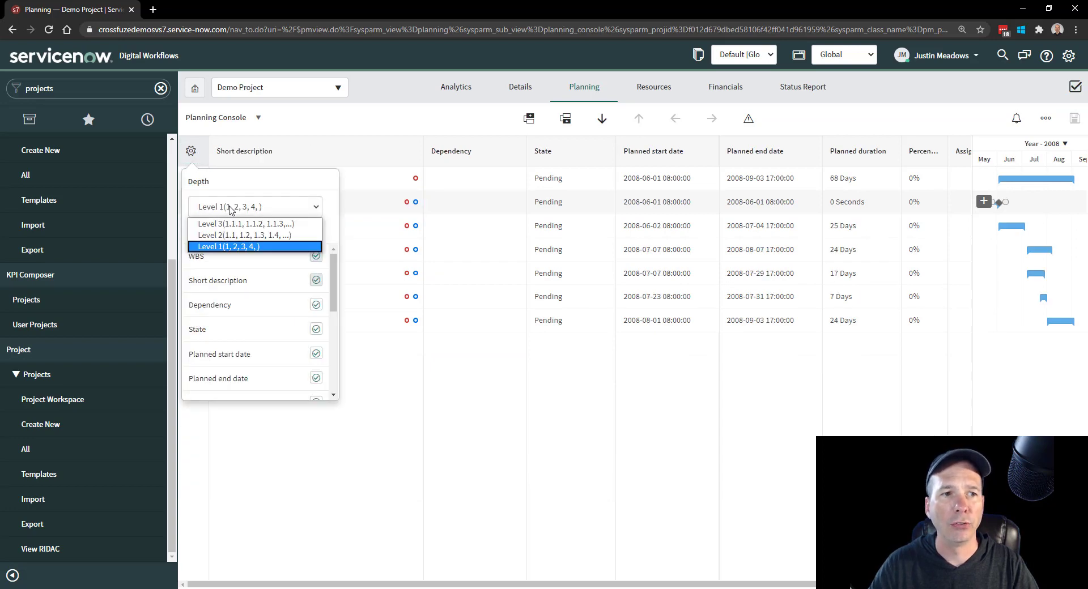
left_click(252, 226)
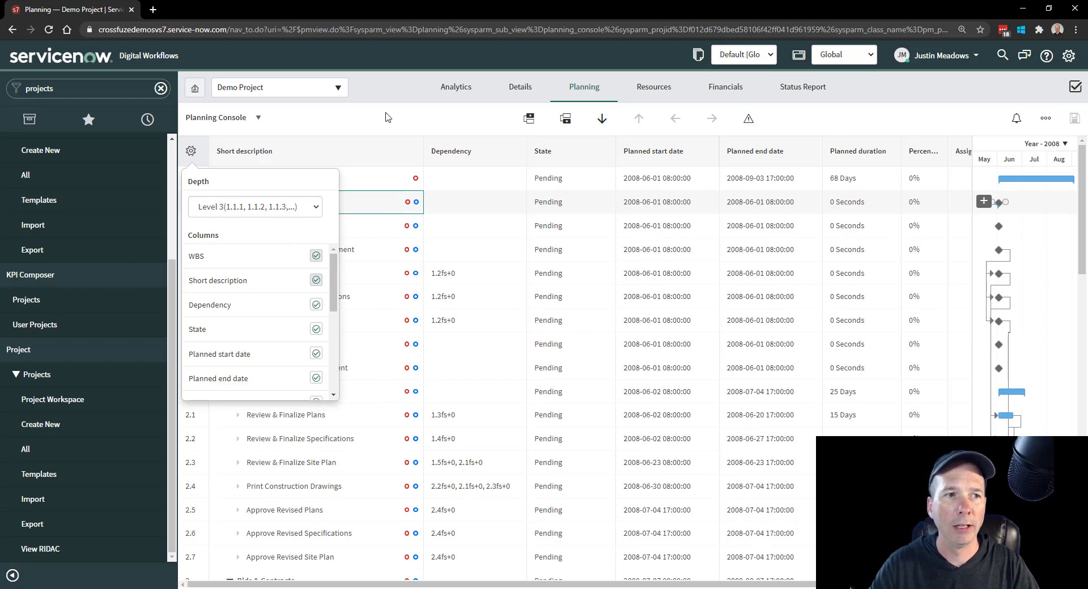
left_click(192, 152)
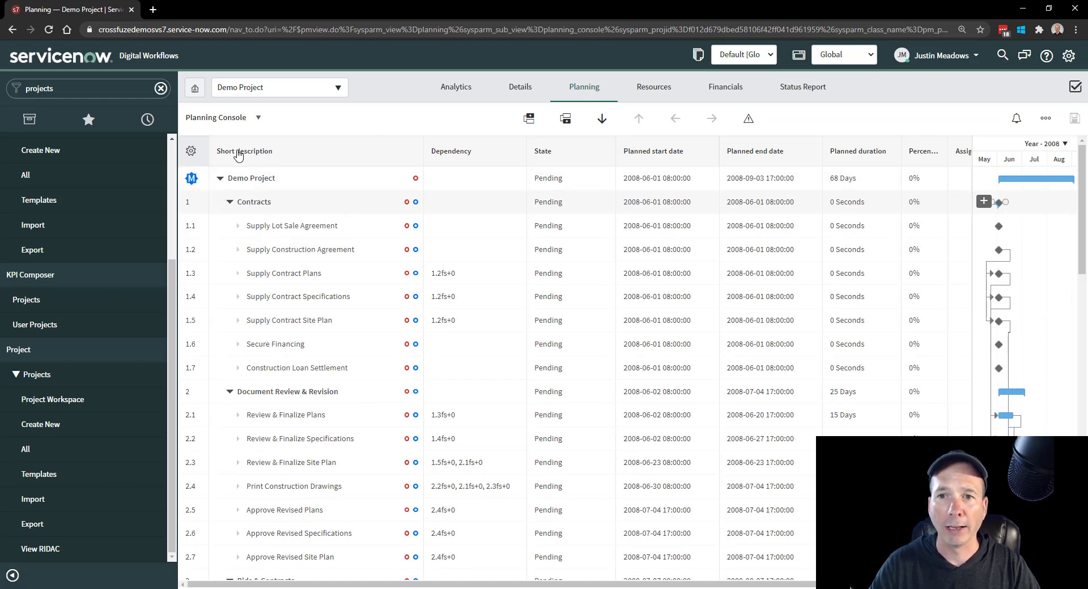
- Hide the Planned duration and Percent complete columns in the task grid
left_click(190, 150)
left_click_drag(334, 285, 333, 306)
left_click(316, 313)
left_click(316, 360)
left_click(316, 335)
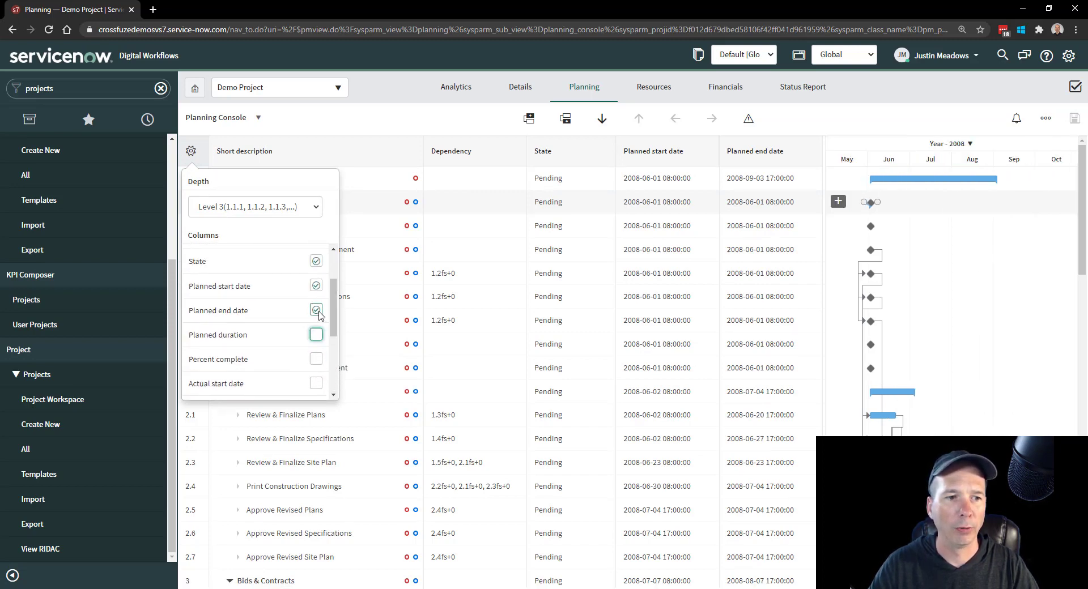
- Hide and restore the Planned start date and Planned end date columns, and widen the task grid to show them
left_click(316, 310)
left_click(316, 286)
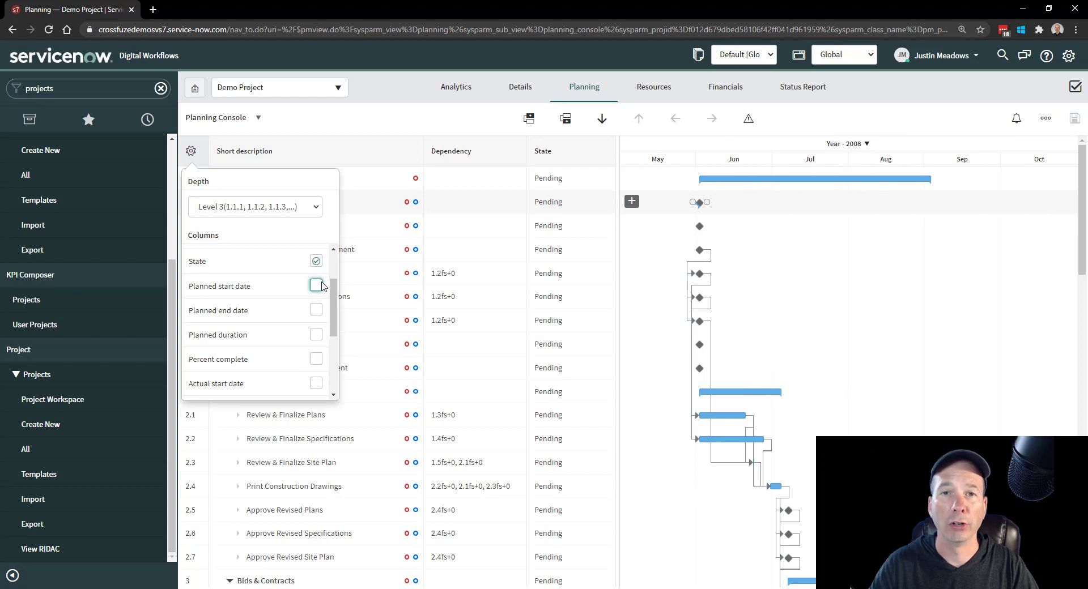
left_click(316, 285)
left_click(316, 310)
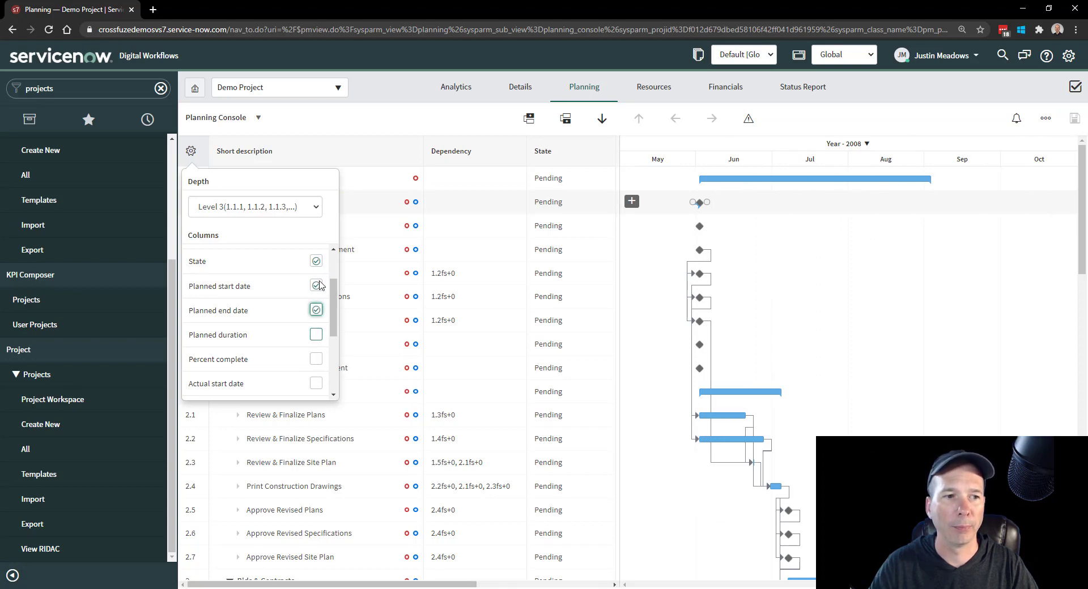
left_click(384, 230)
left_click_drag(619, 209, 760, 220)
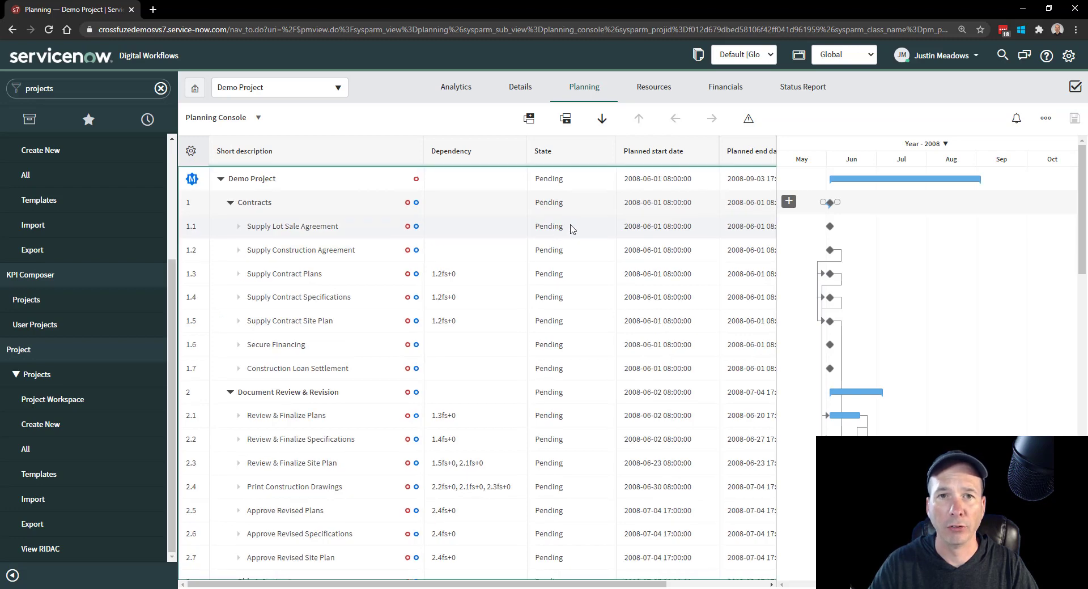
- Look at the State options for Supply Lot Sale Agreement without changing them, and open the Supply Construction Agreement task's edit form
left_click(571, 227)
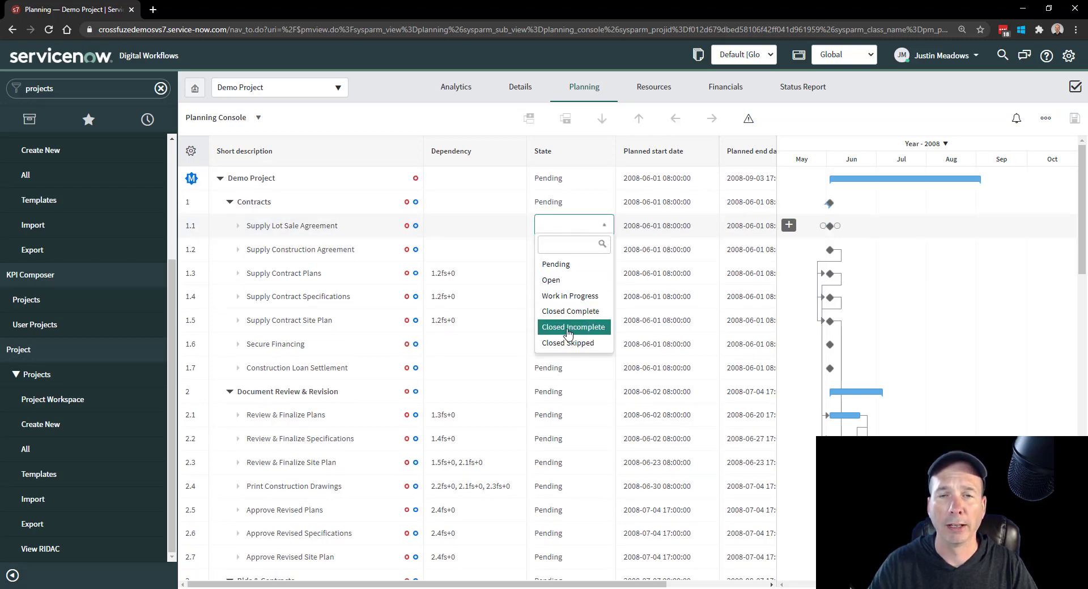
left_click(395, 128)
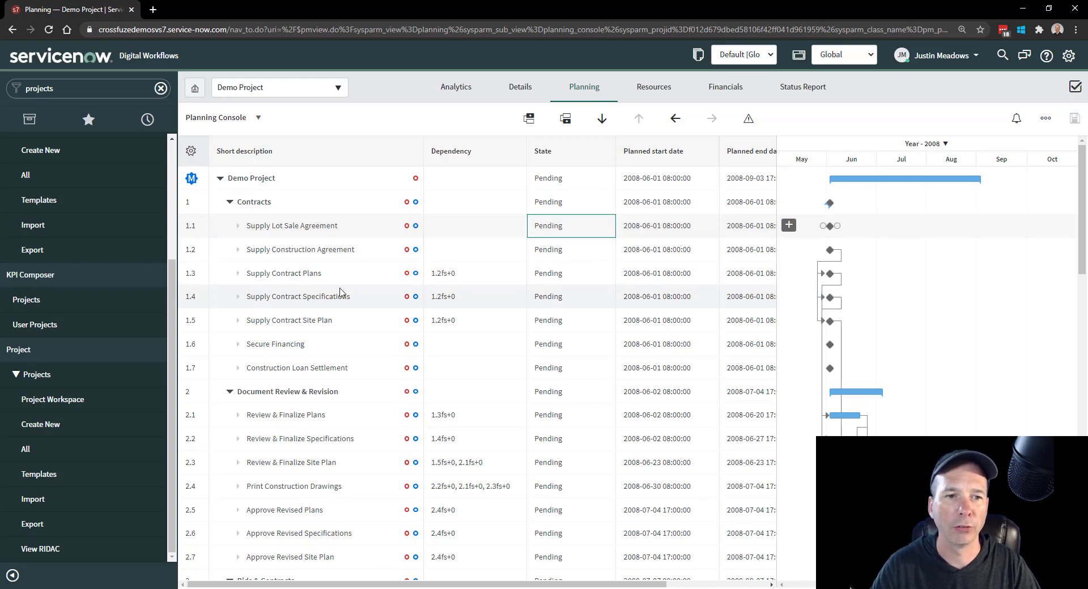
right_click(276, 255)
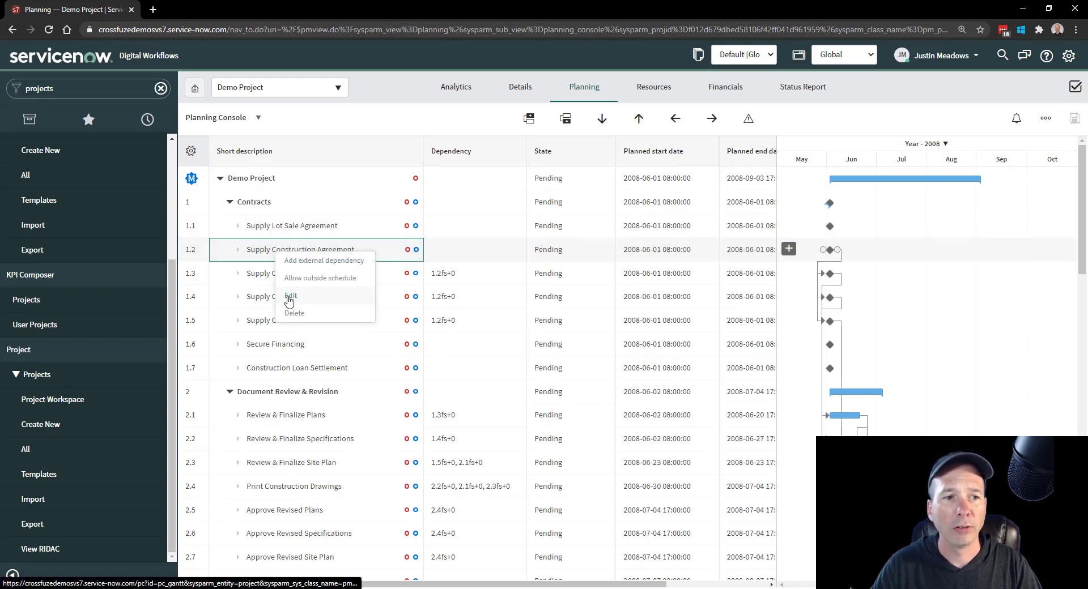
left_click(290, 297)
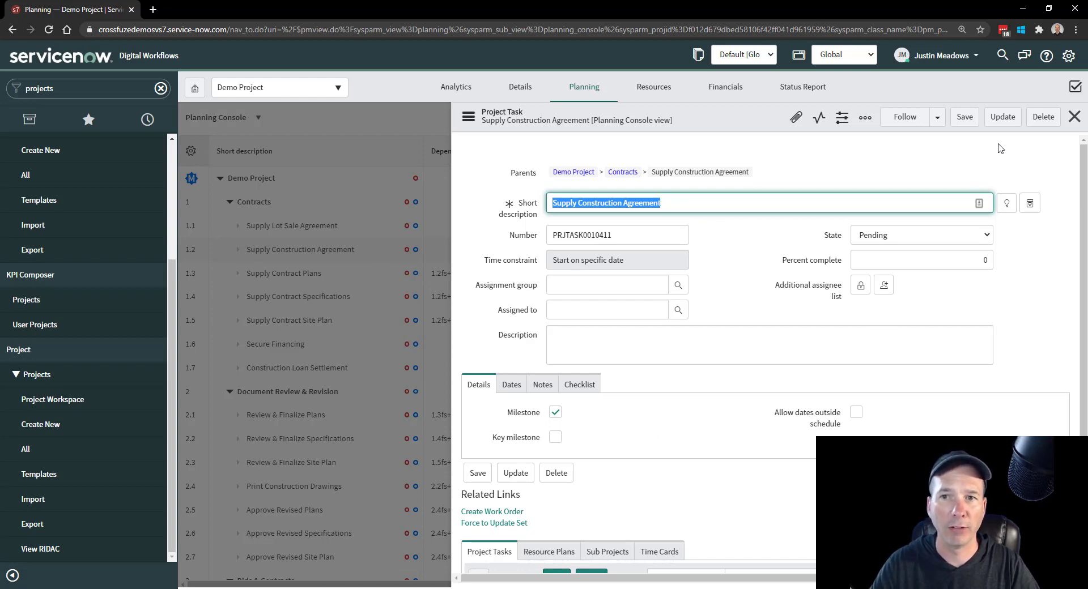
- Close the task form and add a new task named Demo Task below Supply Contract Plans
left_click(1075, 116)
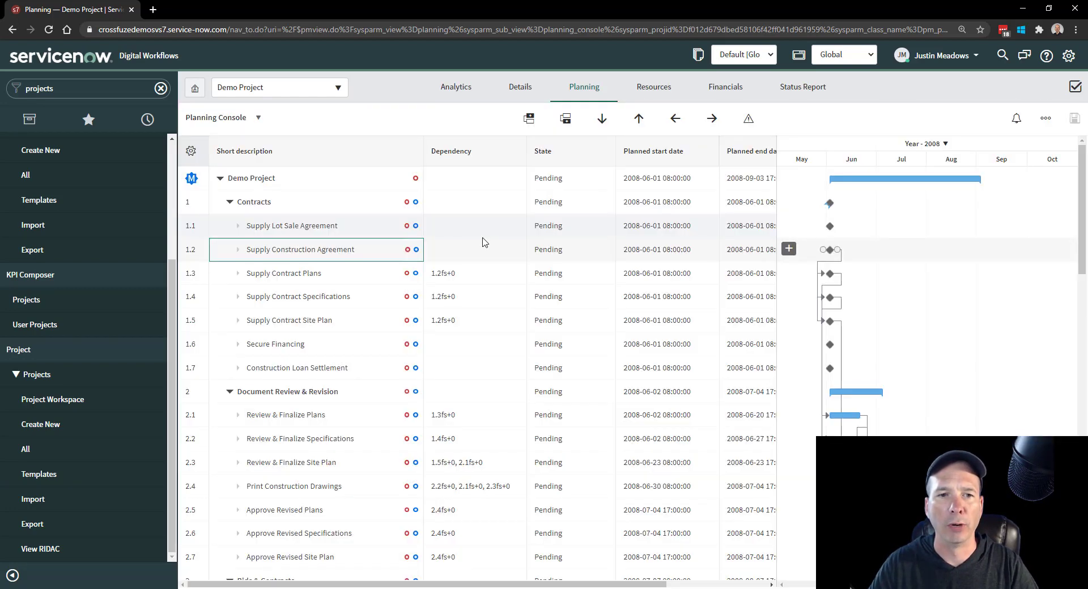
left_click(302, 271)
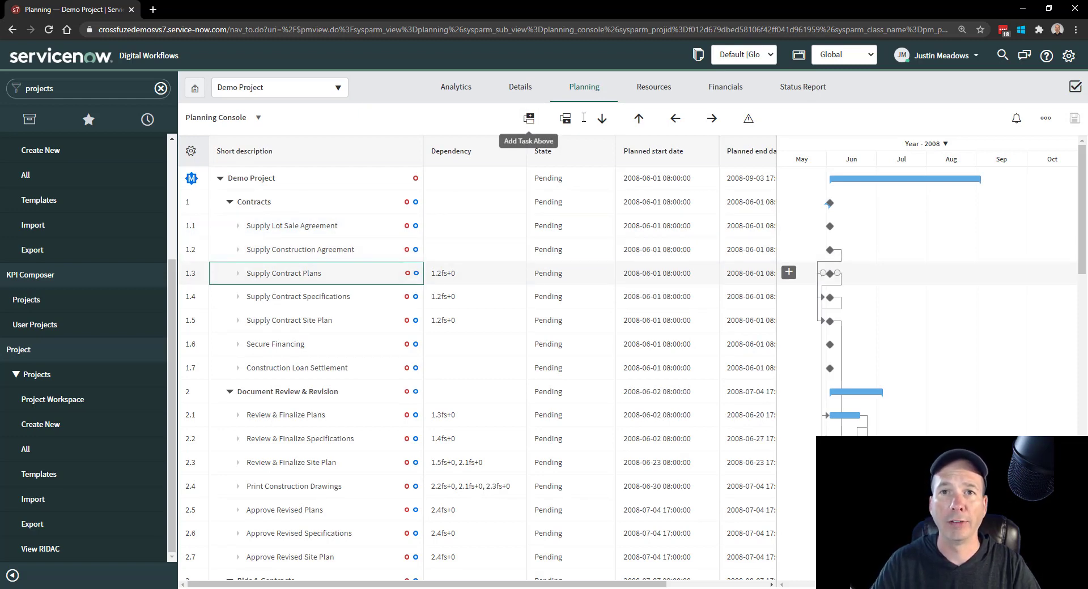
left_click(564, 120)
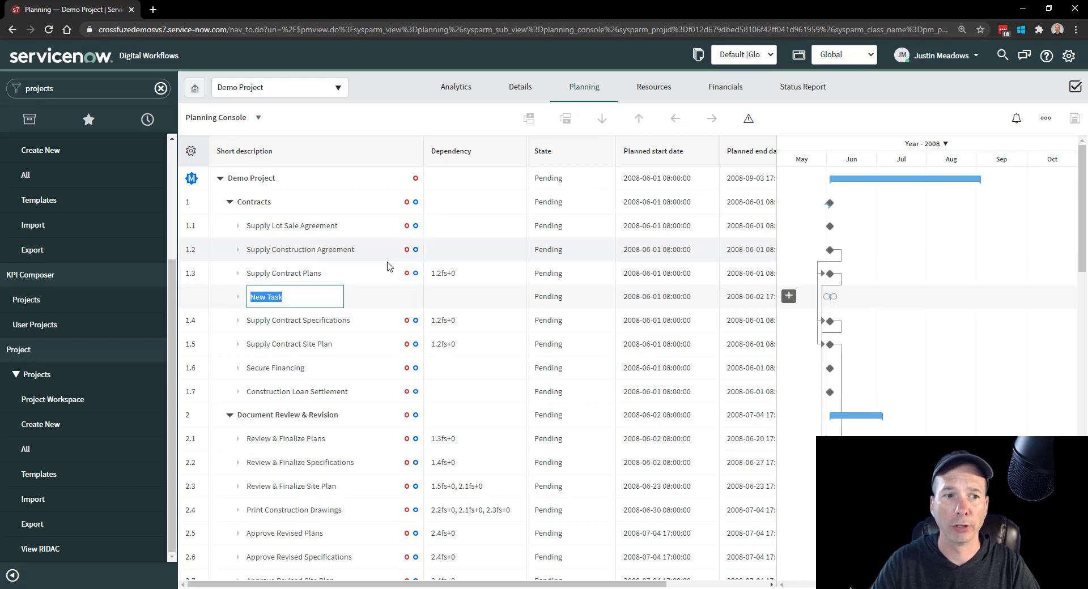
type("Demo")
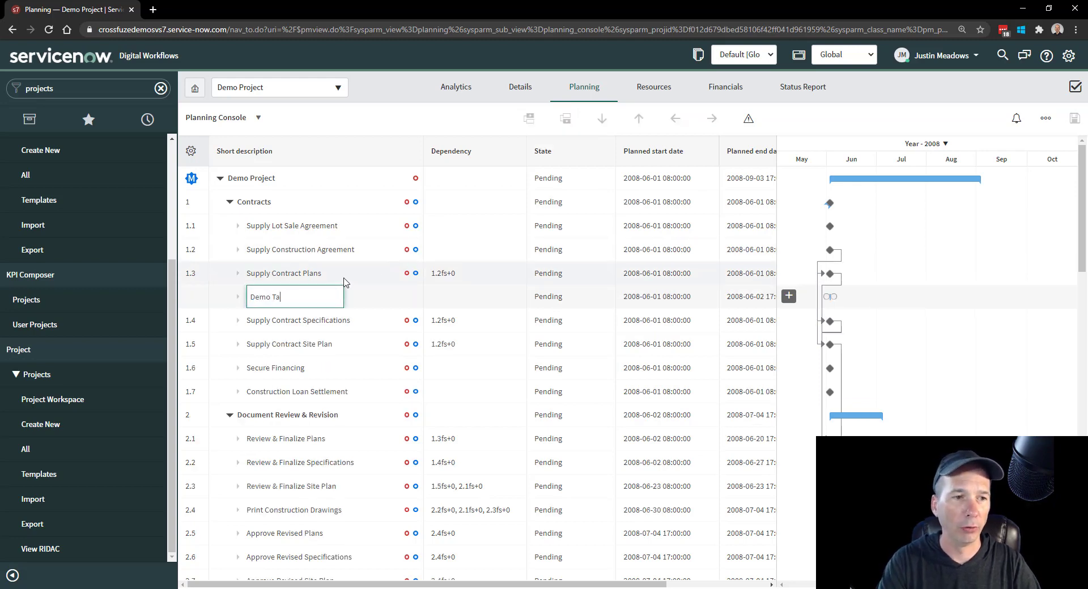
type(" Task")
key("Return")
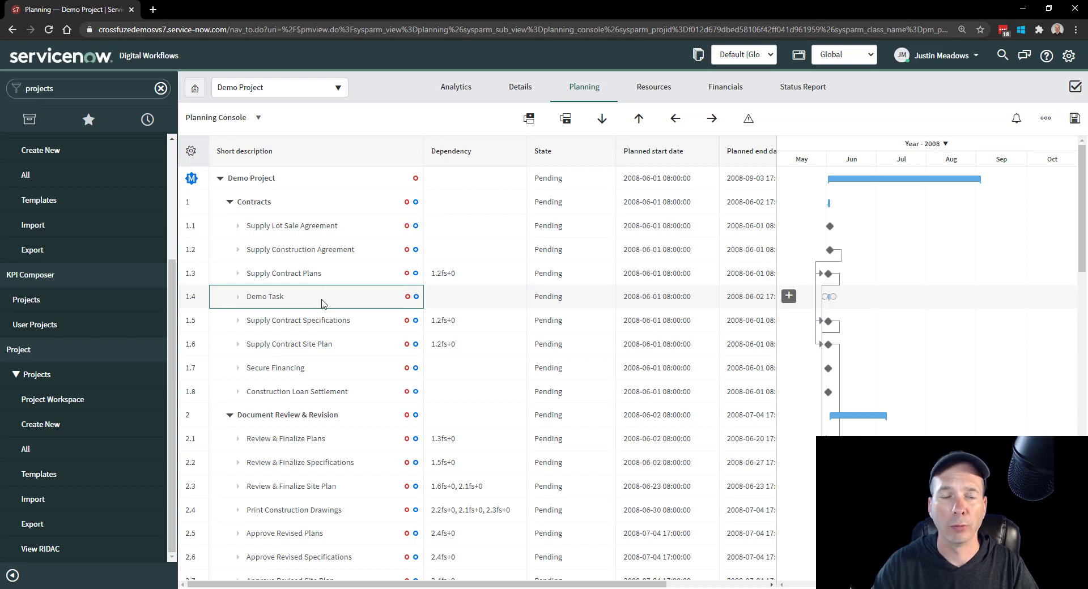
- Link Supply Lot Sale Agreement to Supply Construction Agreement in the Gantt chart as a finish-to-start dependency, and check the dependency in the grid
double_click(474, 303)
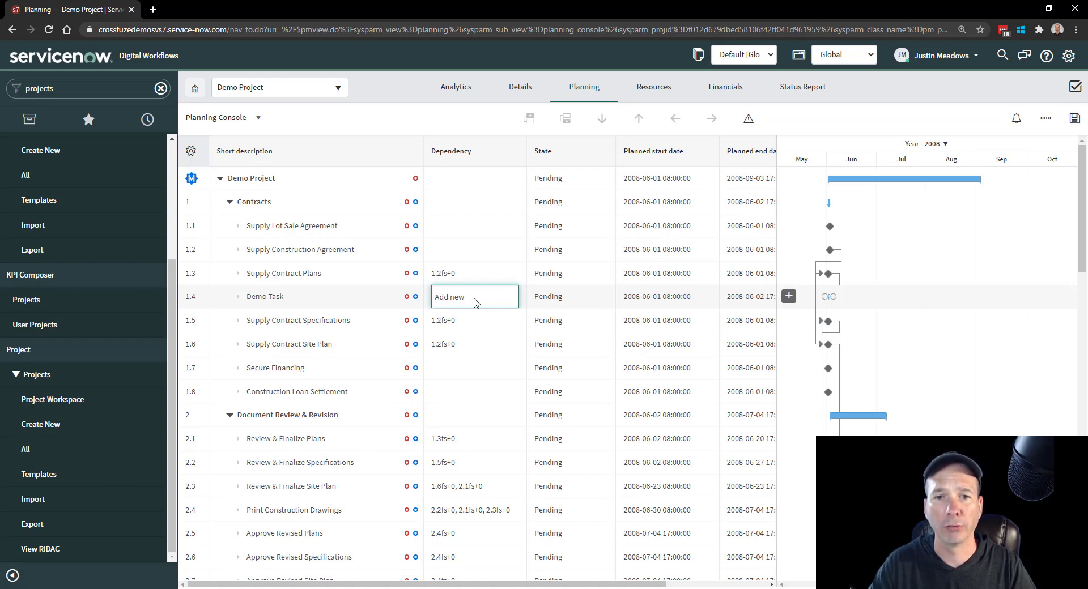
left_click(849, 112)
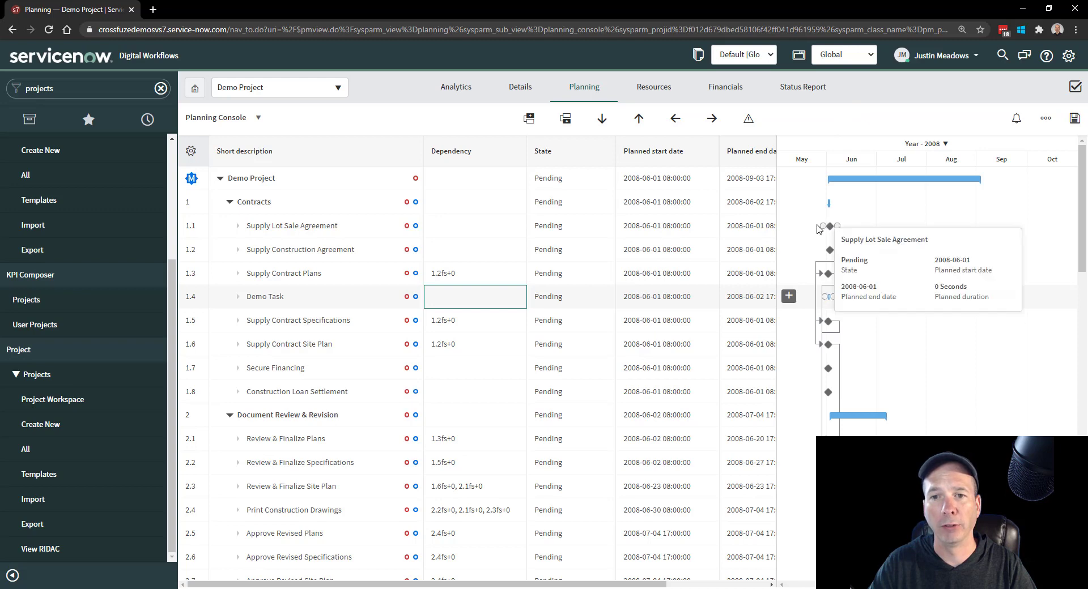
left_click_drag(768, 226, 525, 230)
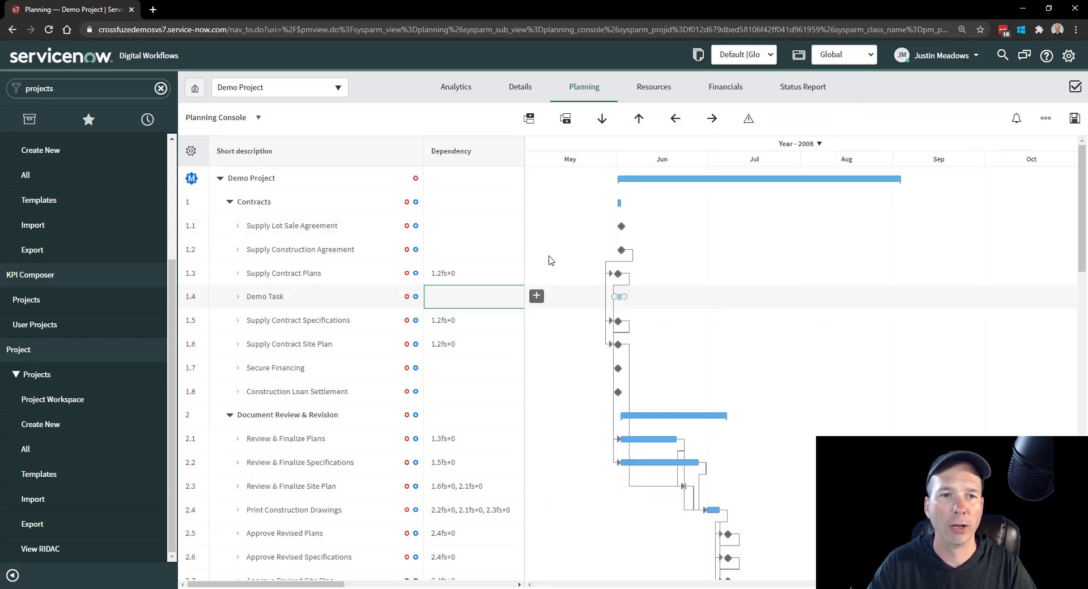
left_click_drag(629, 227, 622, 250)
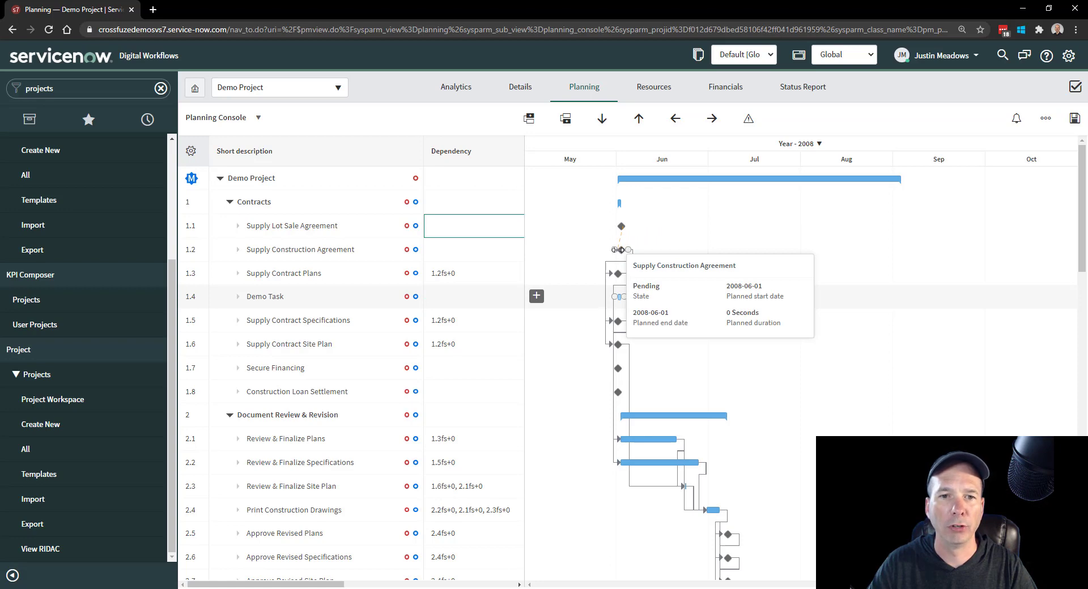
left_click_drag(606, 255, 601, 256)
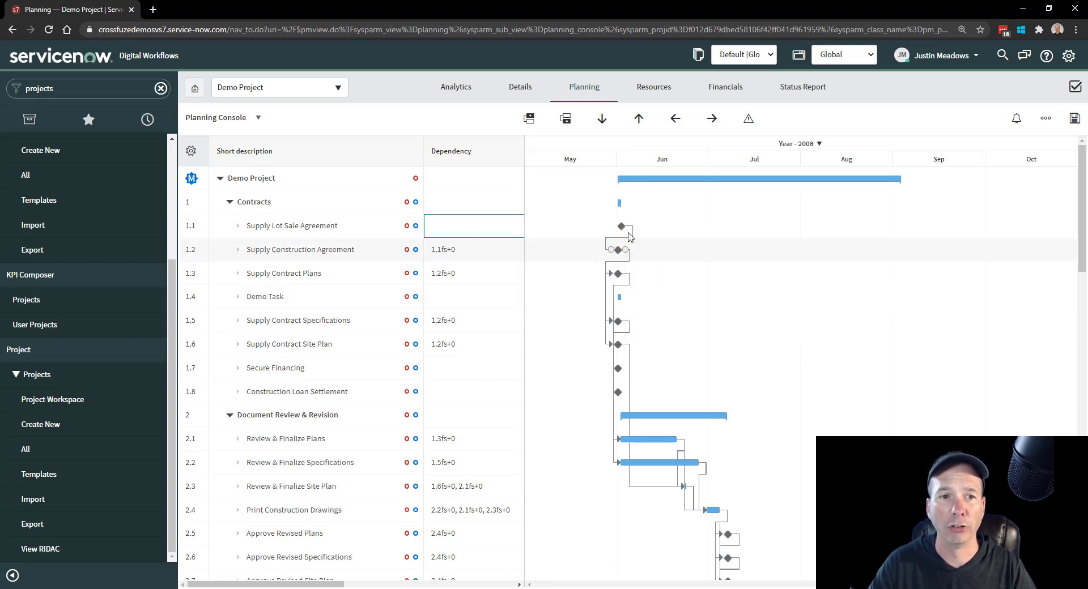
left_click(479, 252)
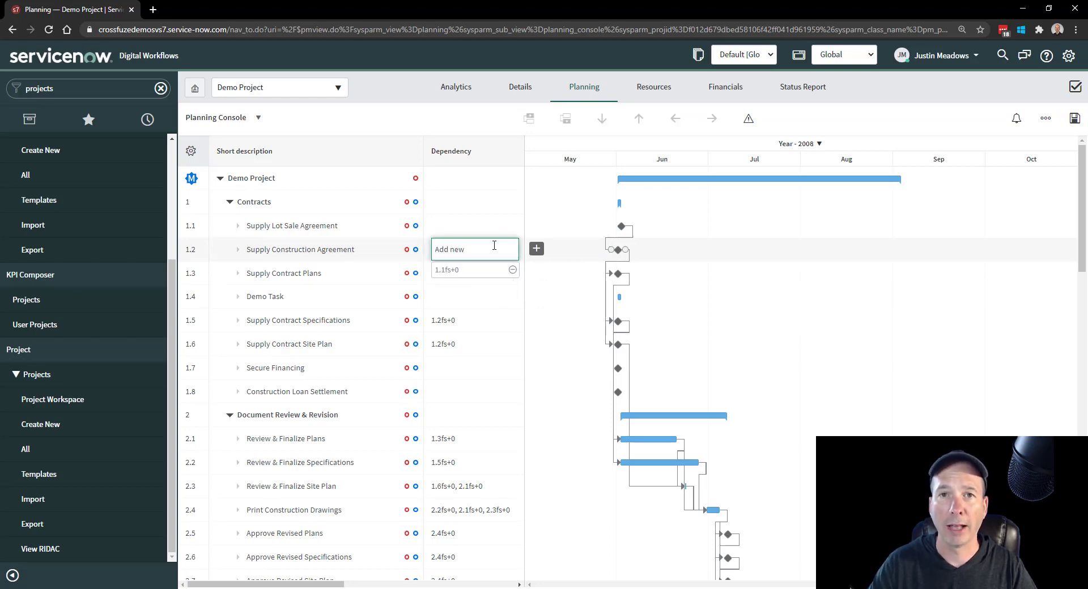
left_click(435, 123)
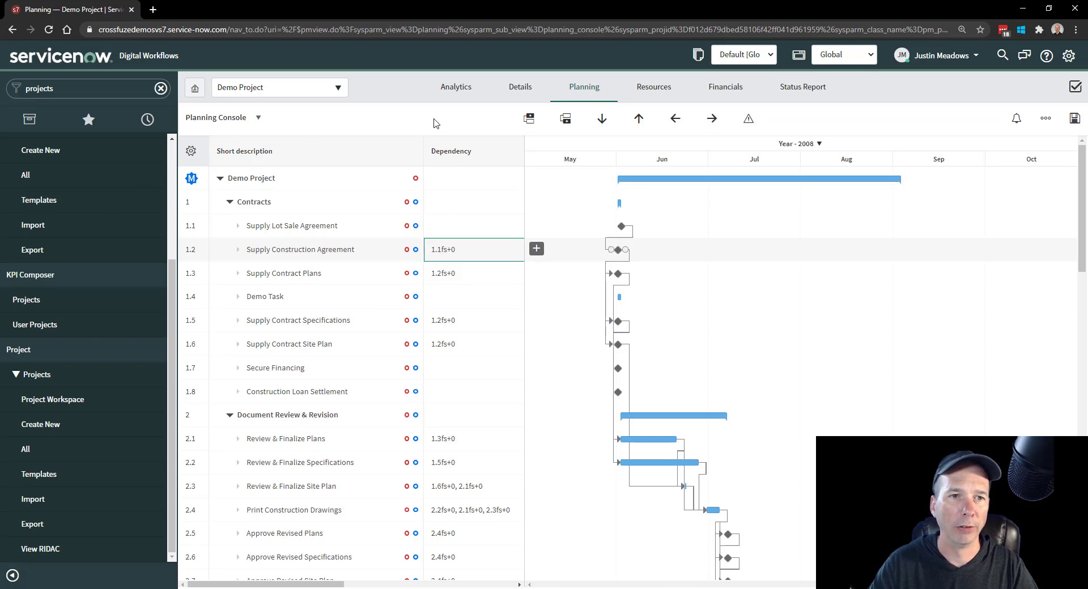
- Look at the external dependency form and its Dependency Type options for Supply Construction Agreement, and close it without adding one
right_click(285, 250)
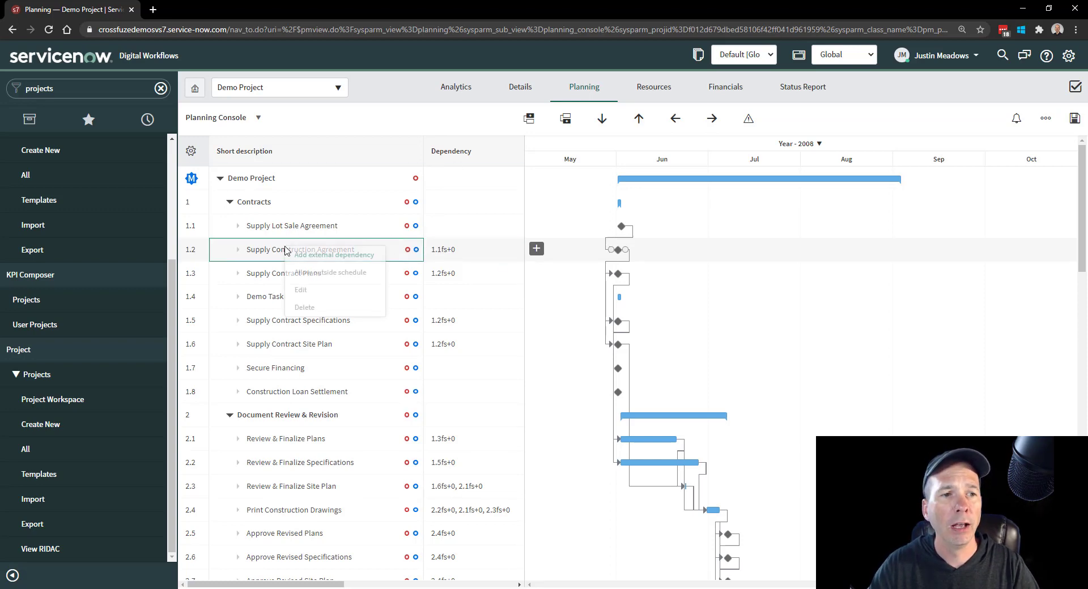
left_click(335, 255)
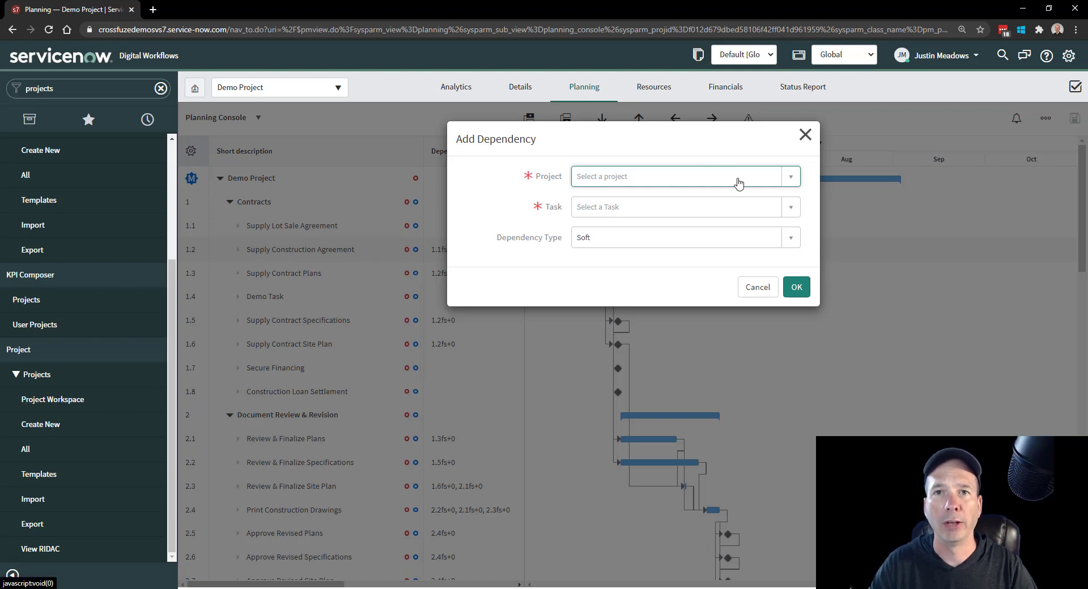
left_click(692, 236)
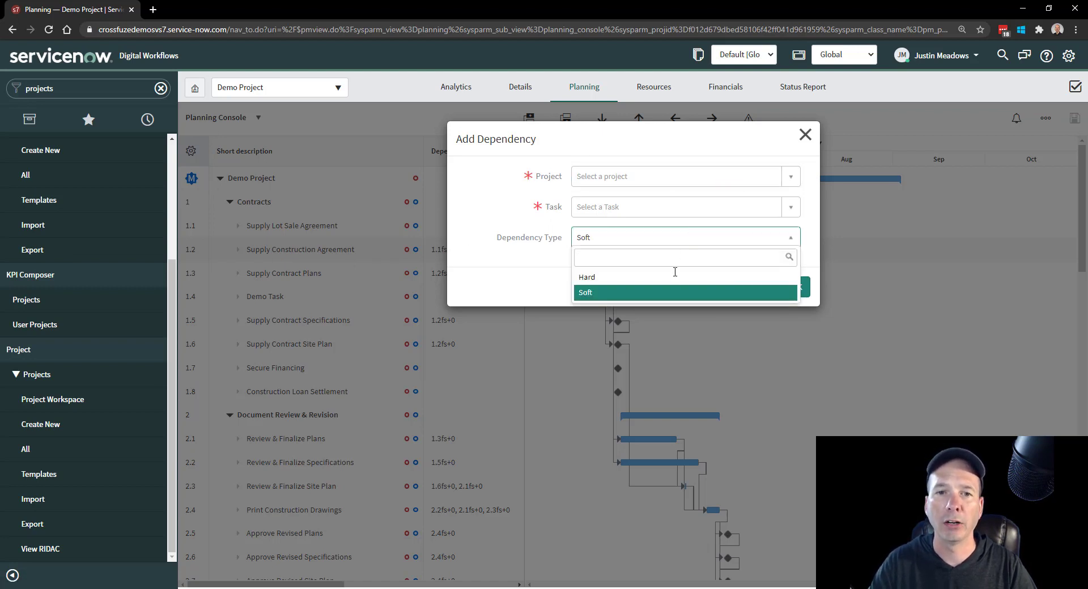
left_click(805, 141)
left_click(804, 135)
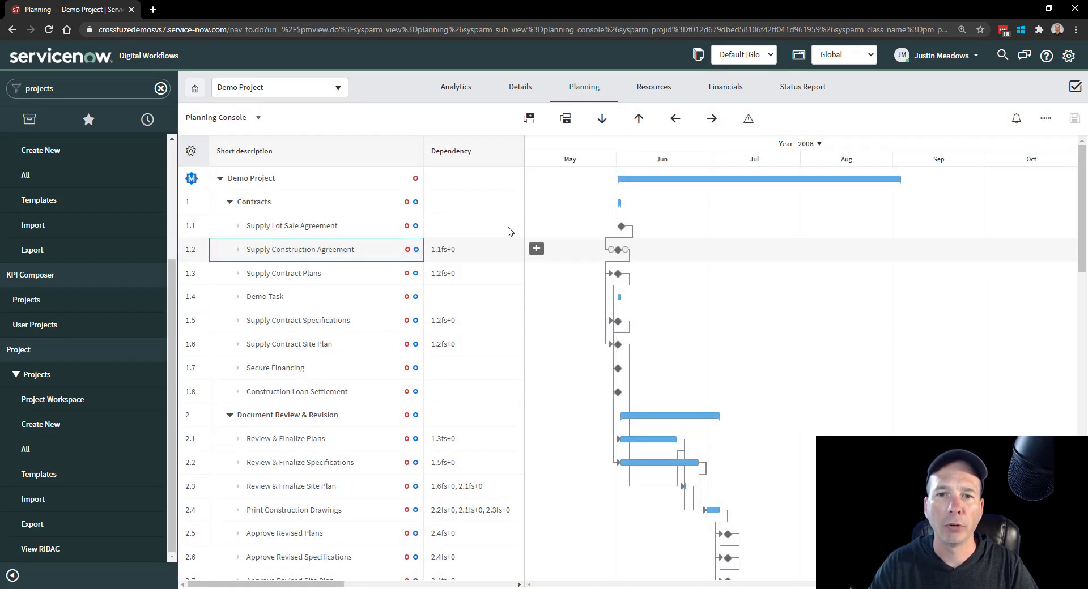
- Move Demo Task up two positions within Contracts and back down one
left_click_drag(526, 222, 706, 224)
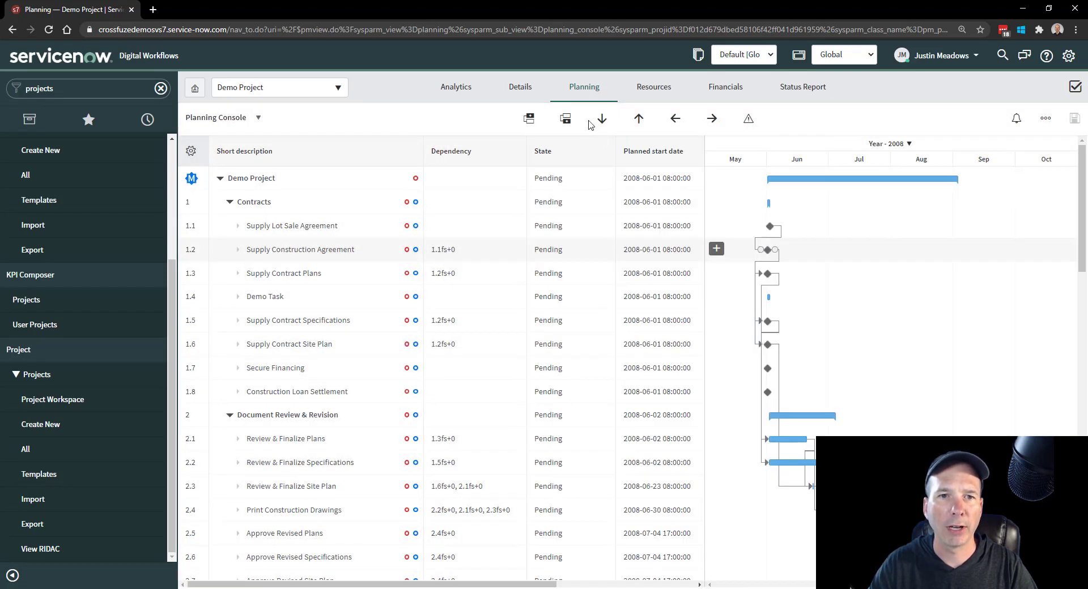
left_click(280, 297)
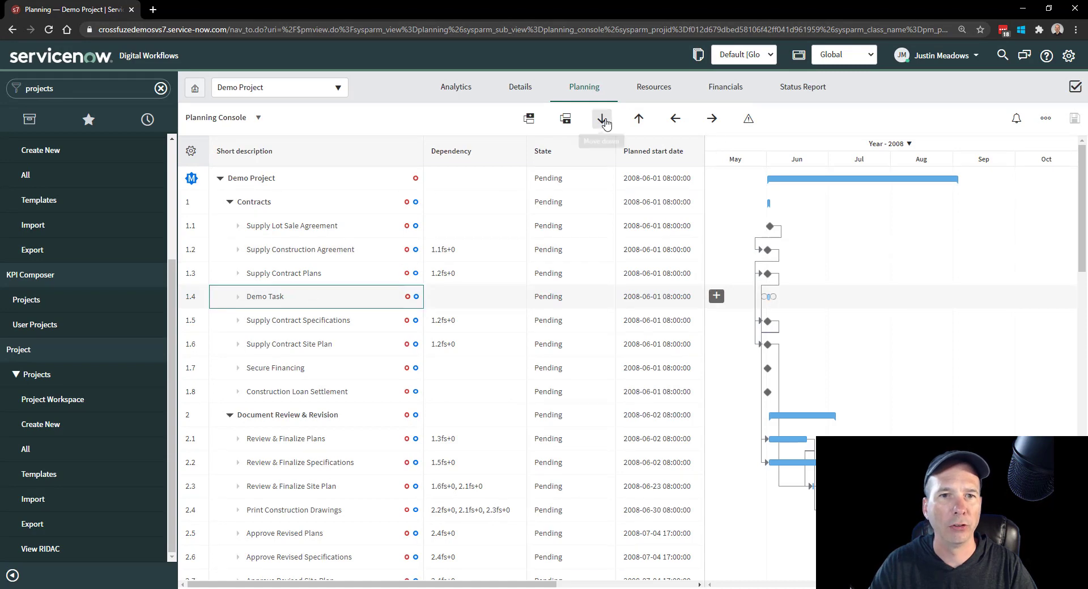
left_click(637, 120)
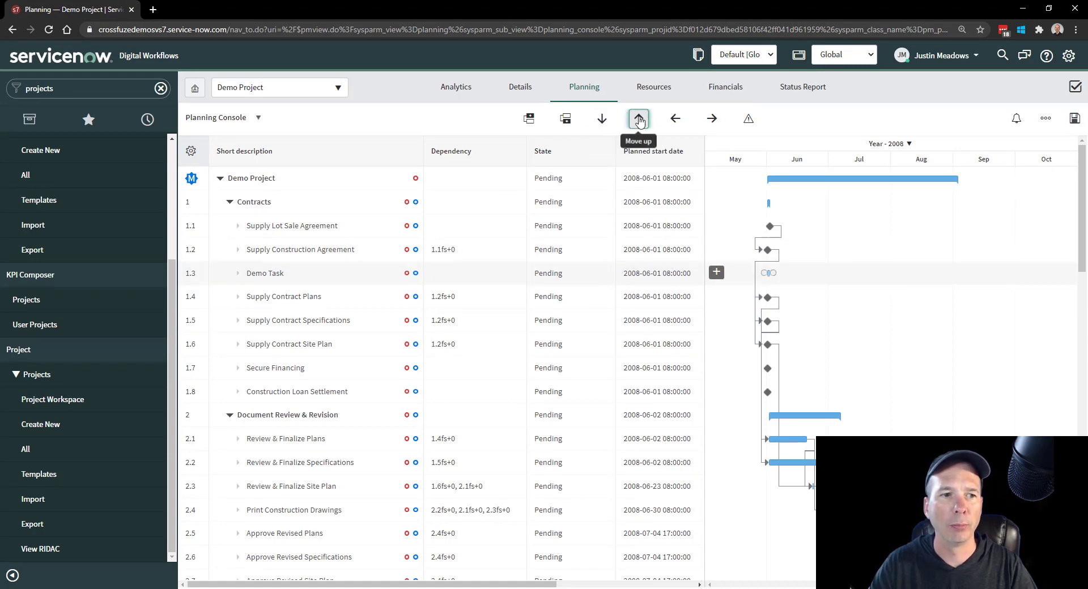
left_click(639, 120)
left_click(602, 123)
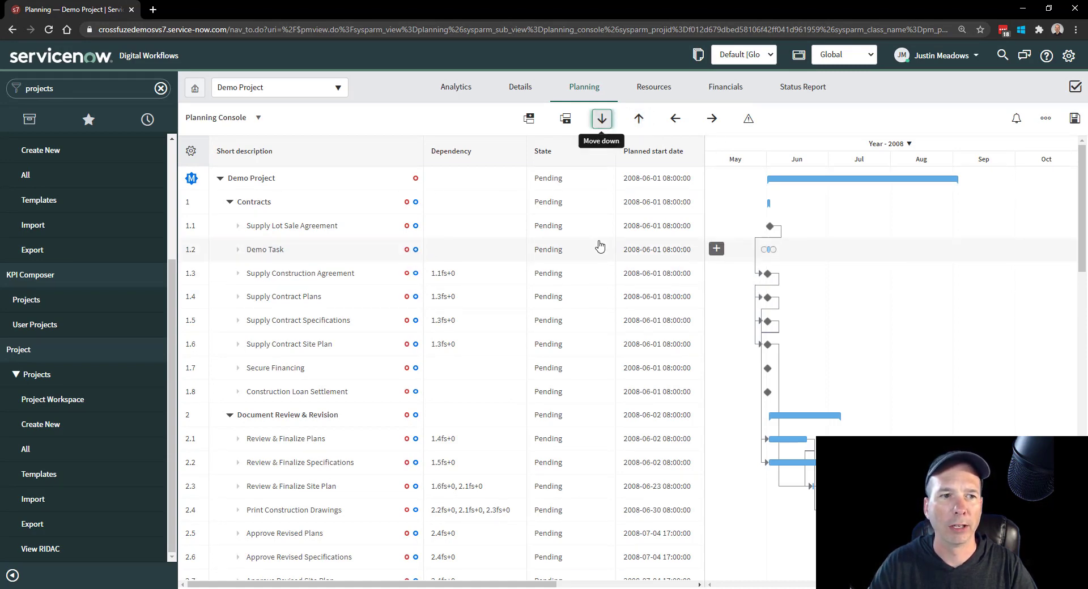
- Outdent Demo Task to the same level as Contracts and indent it back as the last task under Contracts
left_click(674, 126)
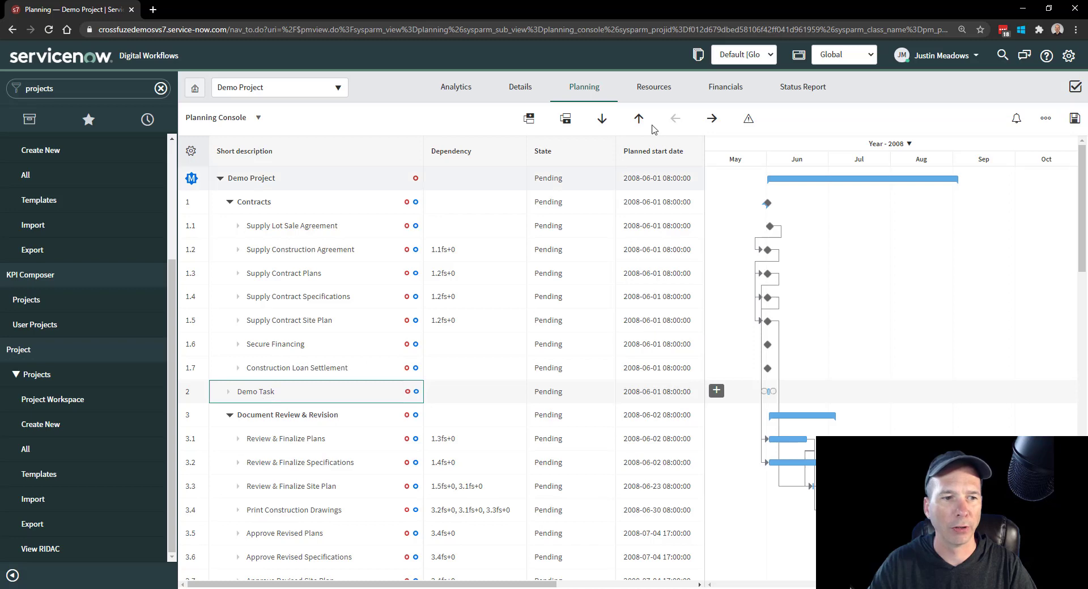
left_click(712, 121)
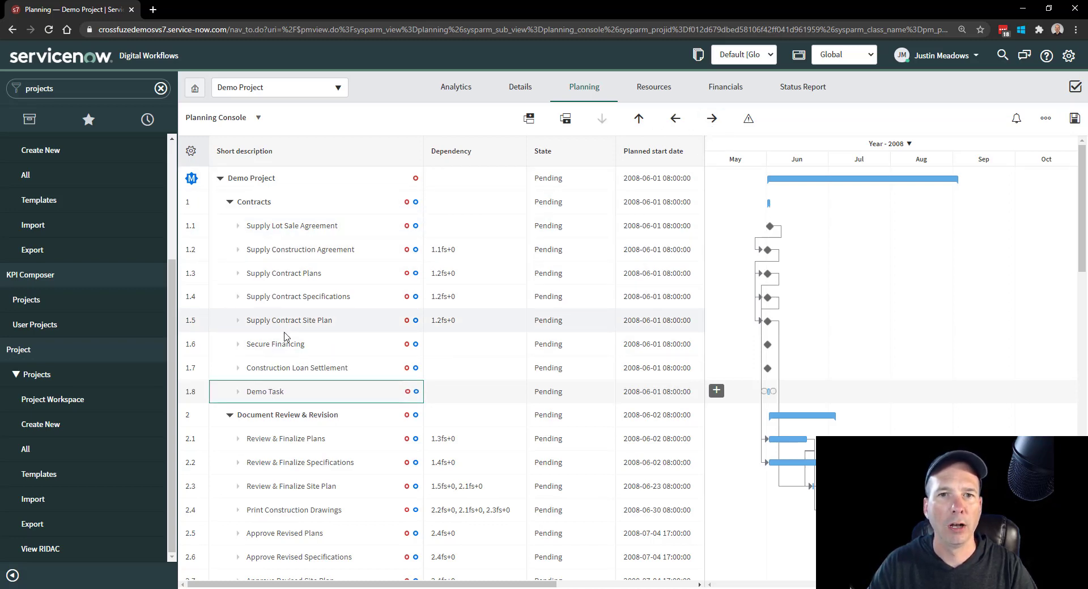
- Enlarge the Gantt chart, look at the critical path highlighting, and turn the highlighting off
left_click_drag(701, 174, 489, 174)
left_click(748, 119)
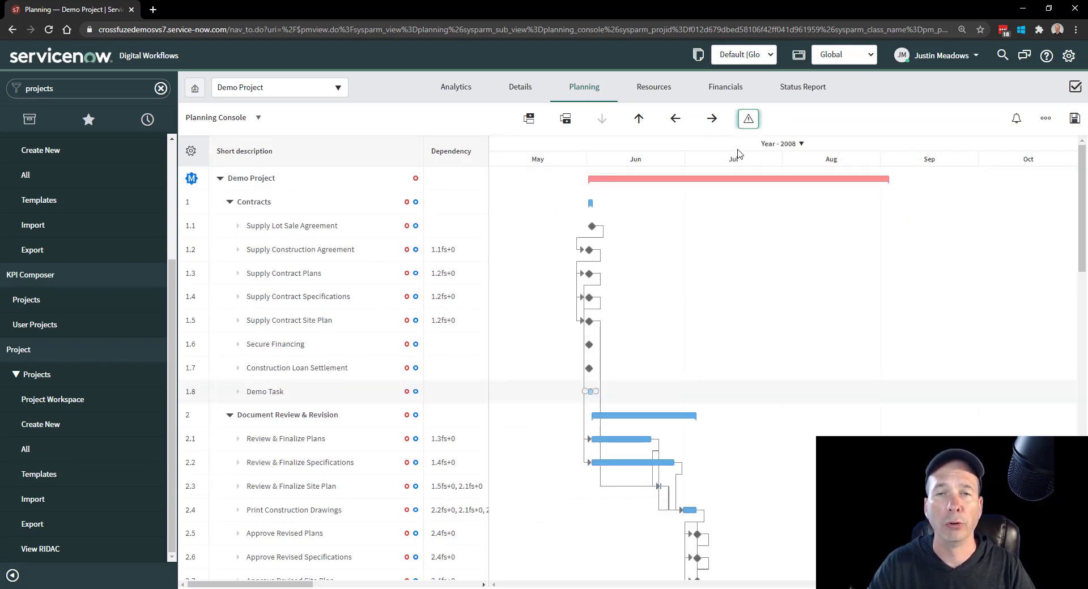
left_click(749, 124)
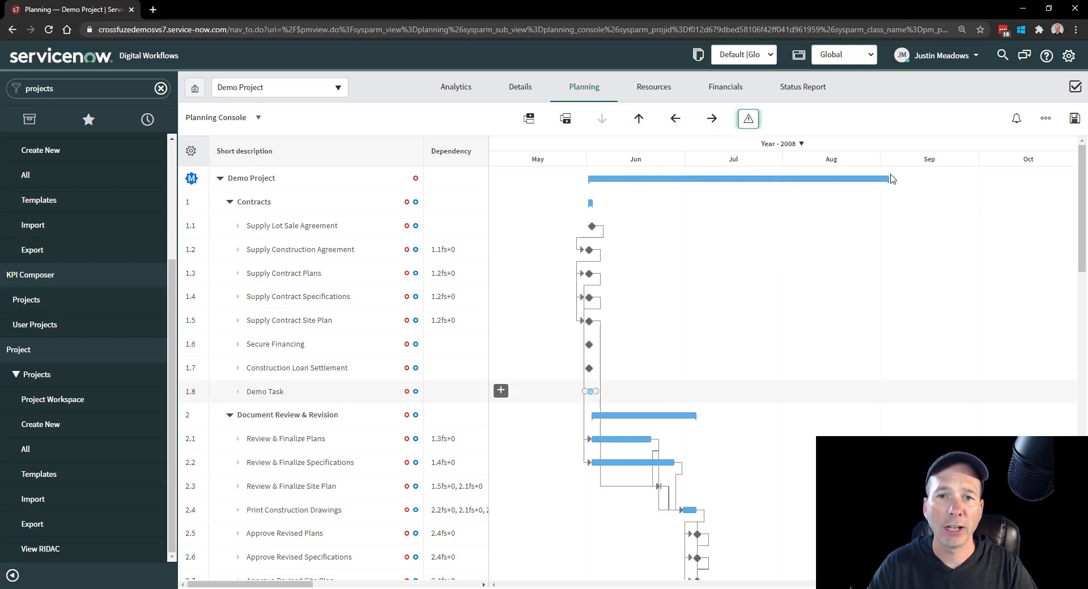
- Reschedule the Supply Lot Sale Agreement milestone to 2008-08-21 in the Gantt chart
mouse_move(589, 273)
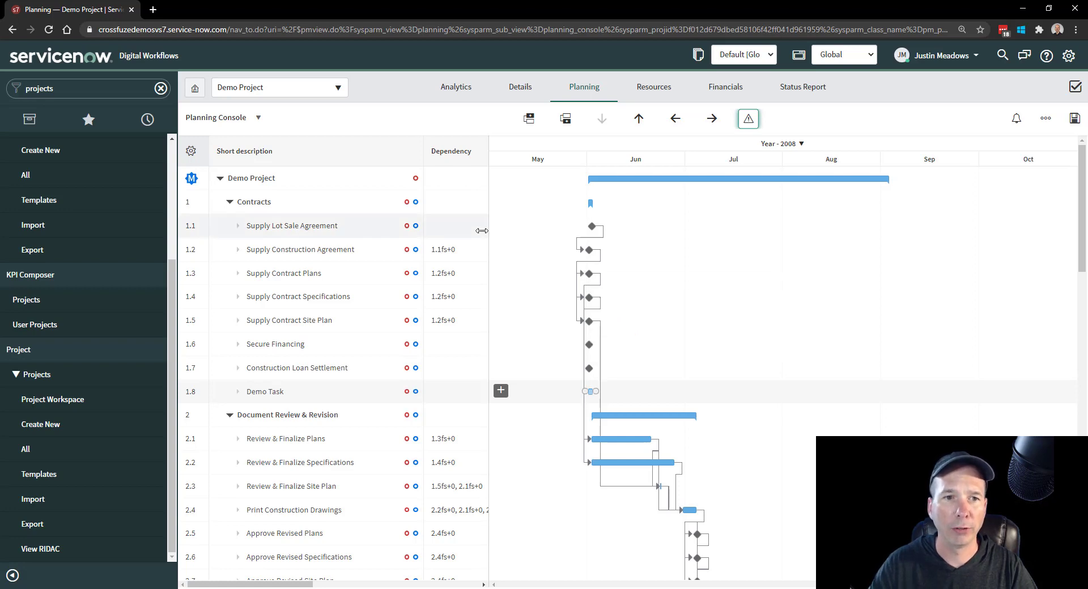
left_click_drag(649, 219, 681, 214)
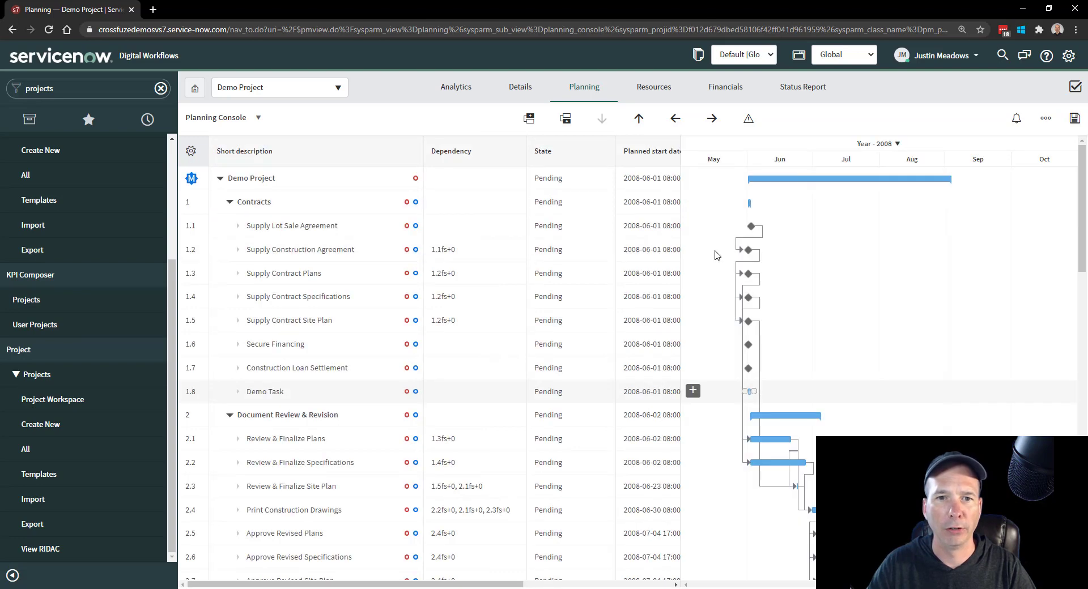
mouse_move(752, 226)
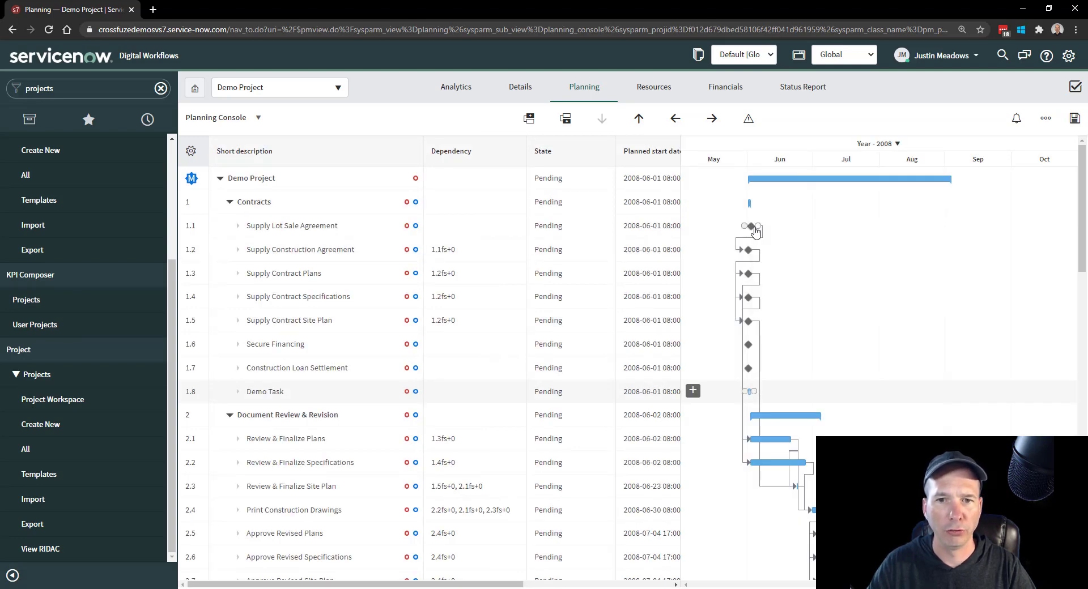
left_click_drag(753, 226, 925, 221)
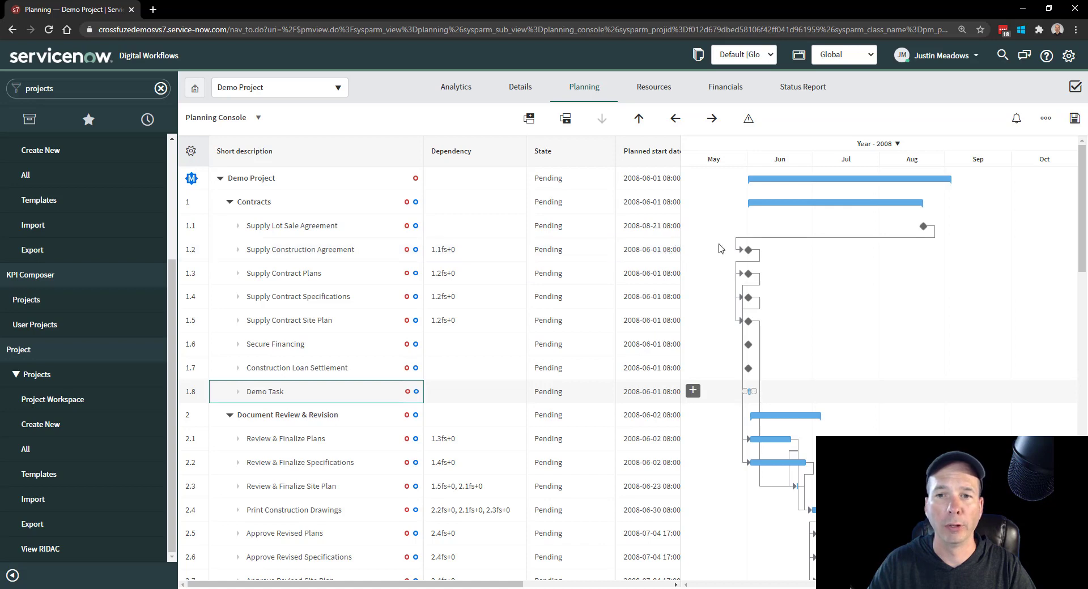
- Extend Print Construction Drawings to about 2008-09-04 in the Gantt chart, and look at the baseline, project and Gantt view options without changing them
scroll(808, 383, "down", 3)
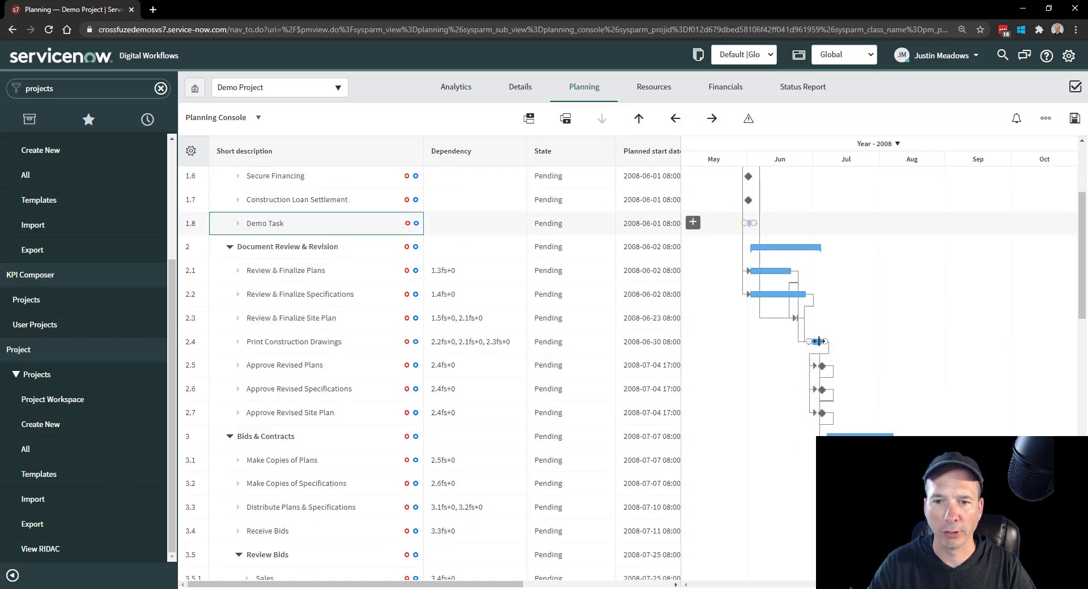
left_click_drag(819, 341, 953, 341)
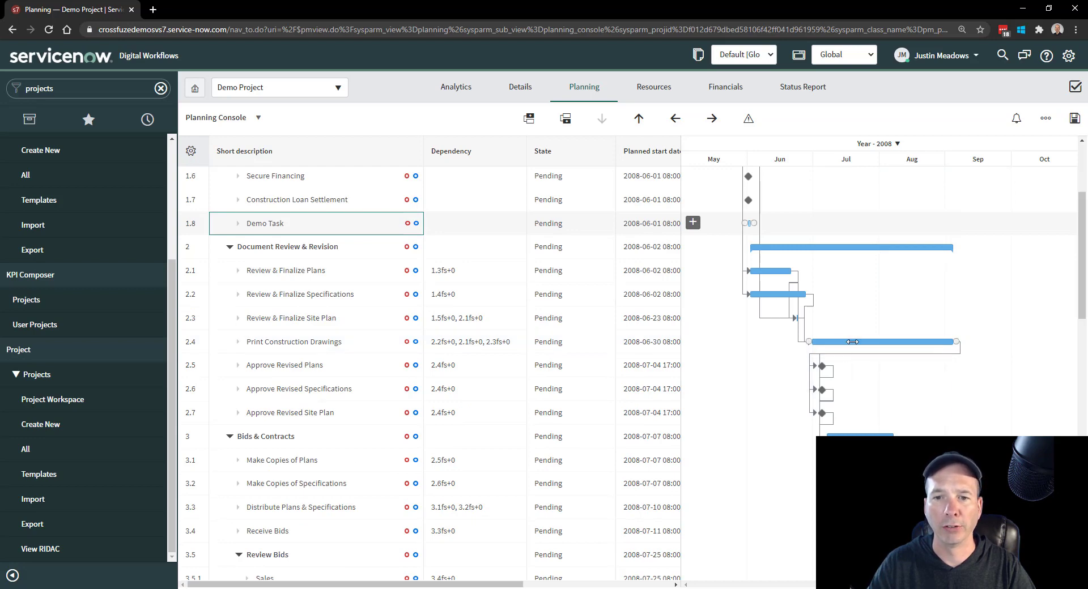
left_click(1046, 120)
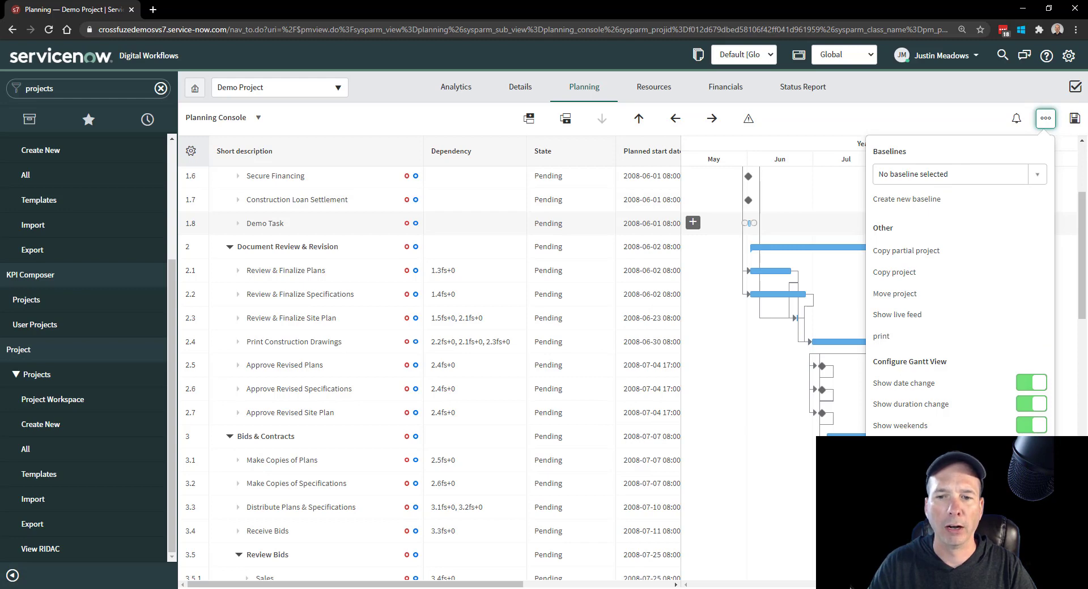
left_click(820, 119)
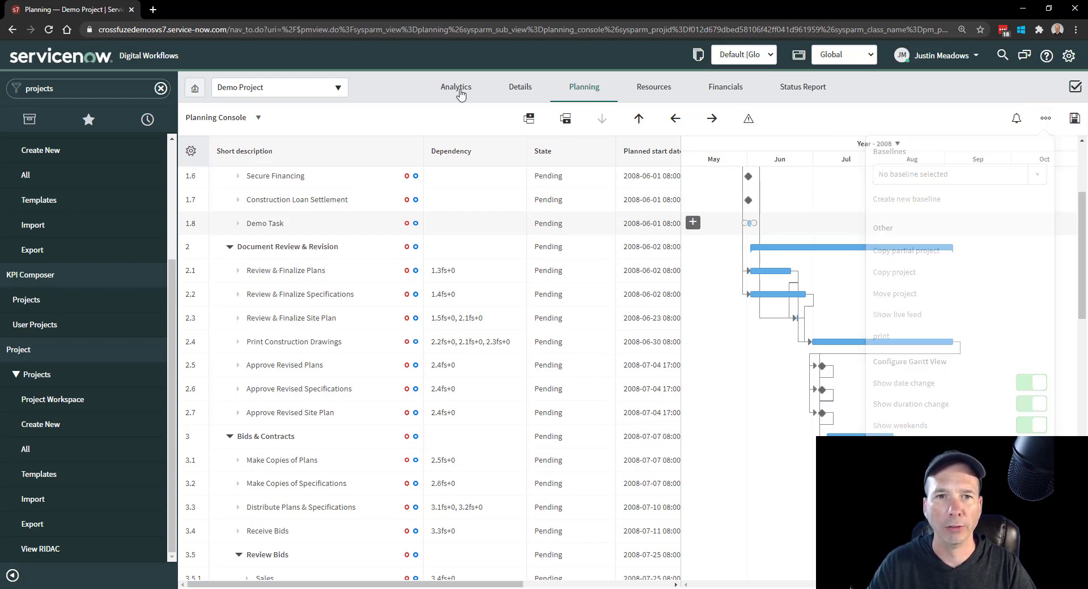
- Switch the planning view to Project Workbench and show the task board for the Foundation phase
left_click(257, 121)
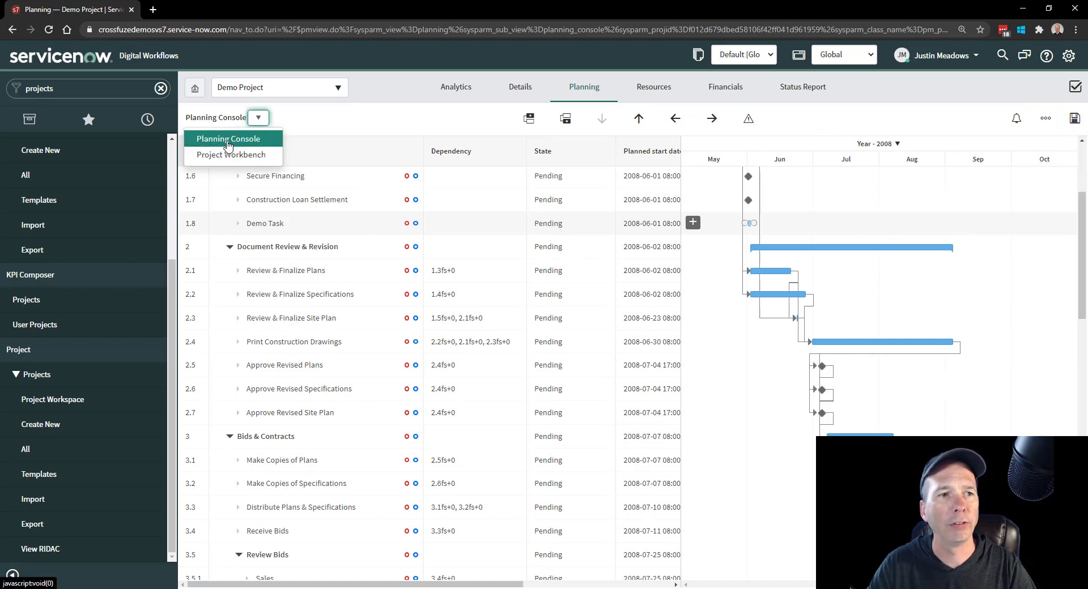
left_click(231, 155)
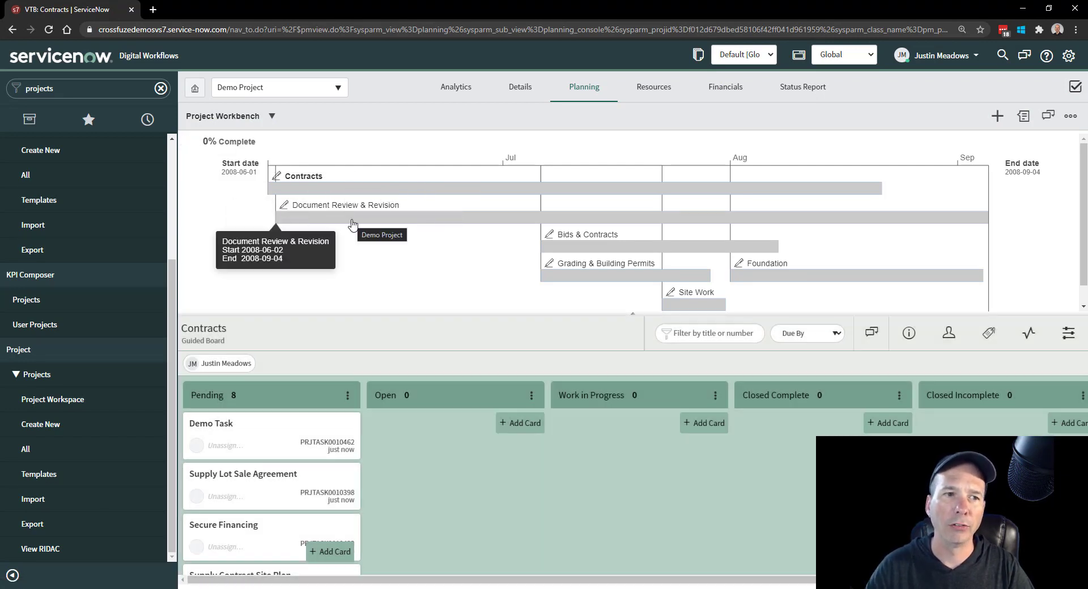
left_click(802, 283)
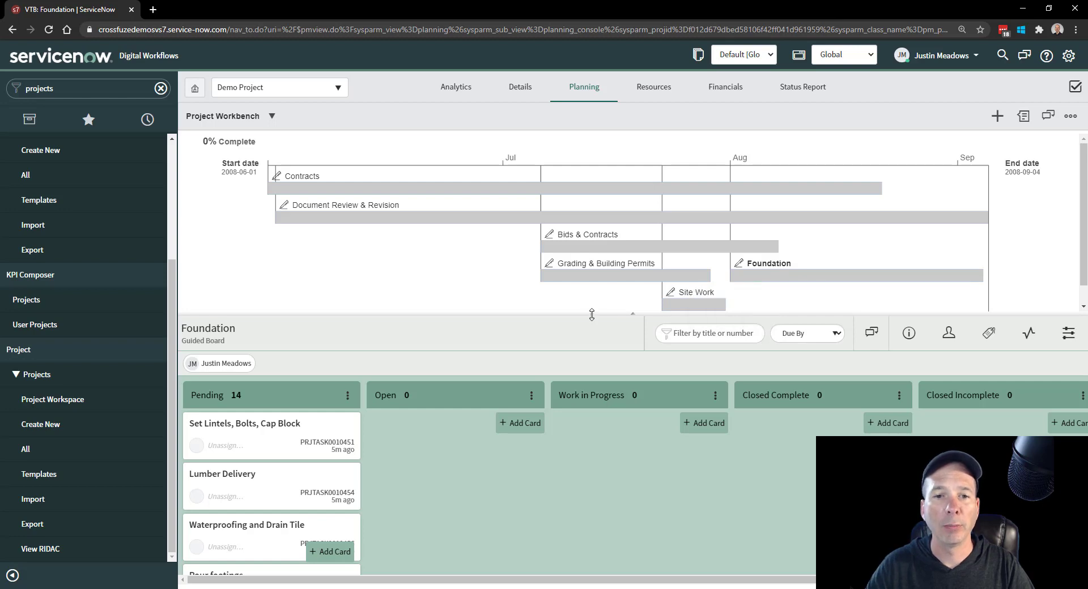
- Enlarge the Foundation task board and move the Lumber Delivery card from Pending to Work in Progress
left_click_drag(588, 316, 585, 225)
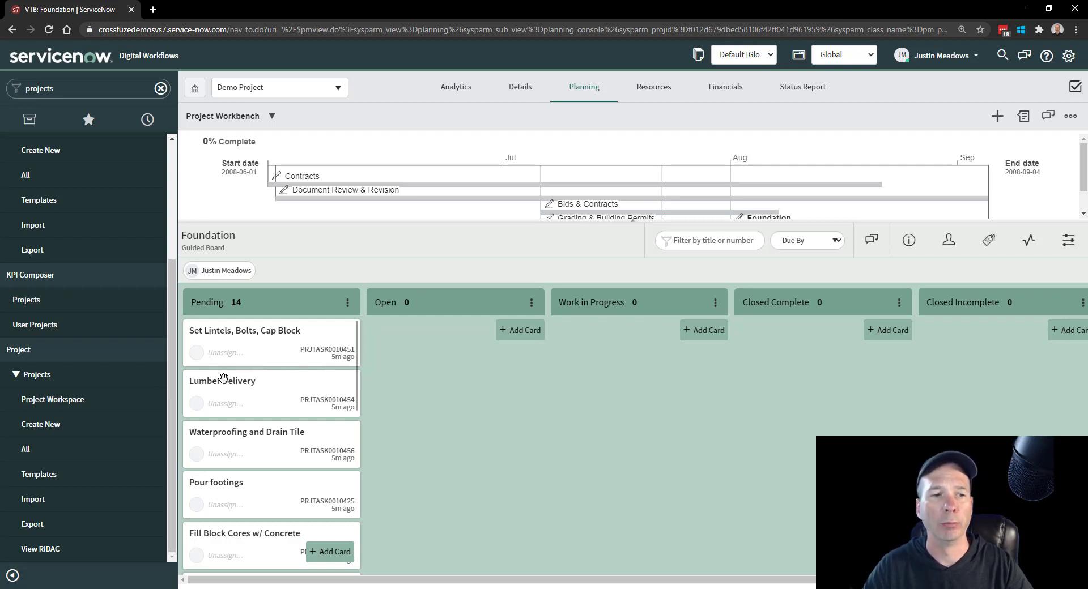
left_click_drag(221, 381, 590, 344)
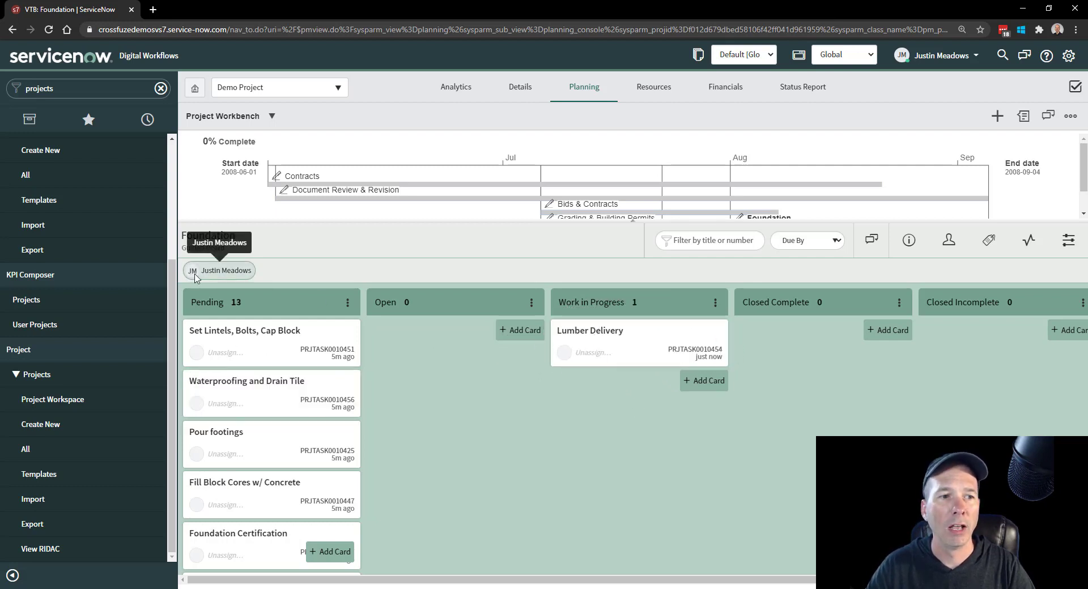
left_click_drag(195, 272, 227, 267)
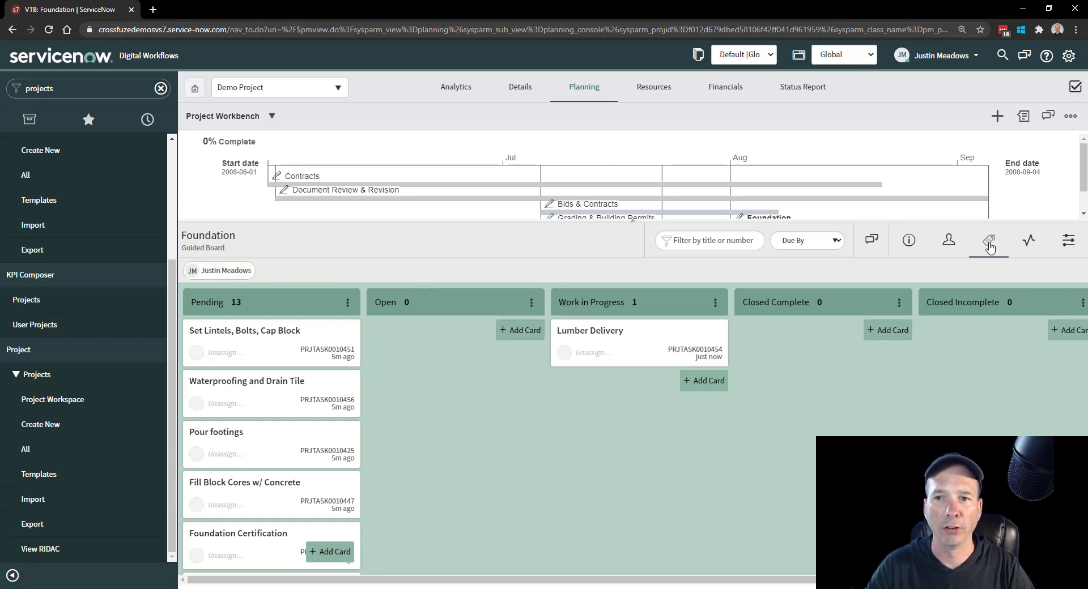
- Turn on labels for the Foundation board and tag the Lumber Delivery card with Low Priority
left_click(989, 240)
left_click(1066, 377)
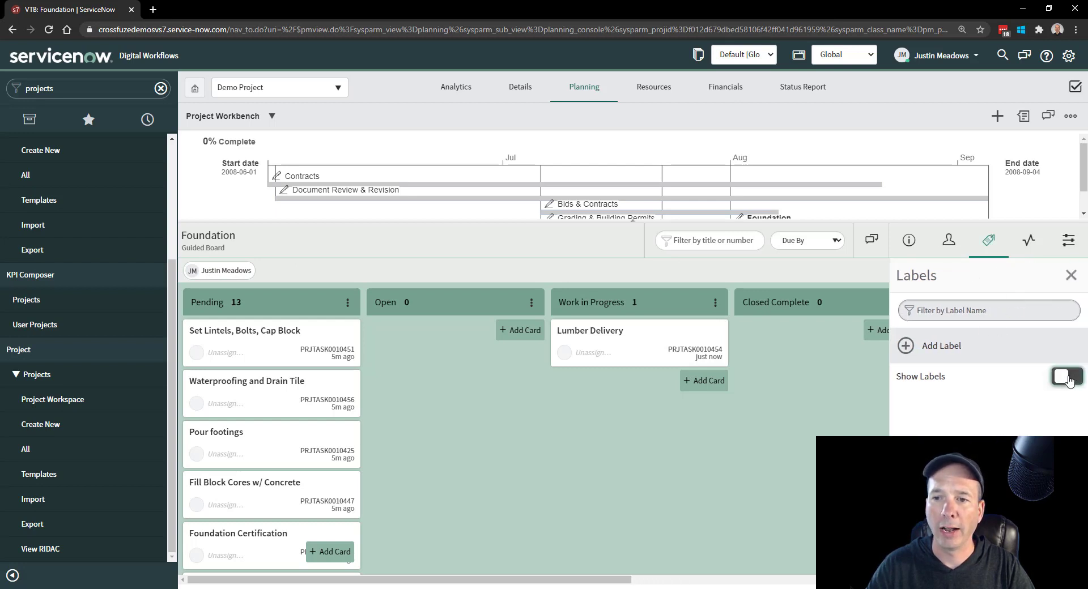
left_click(1070, 279)
left_click(230, 270)
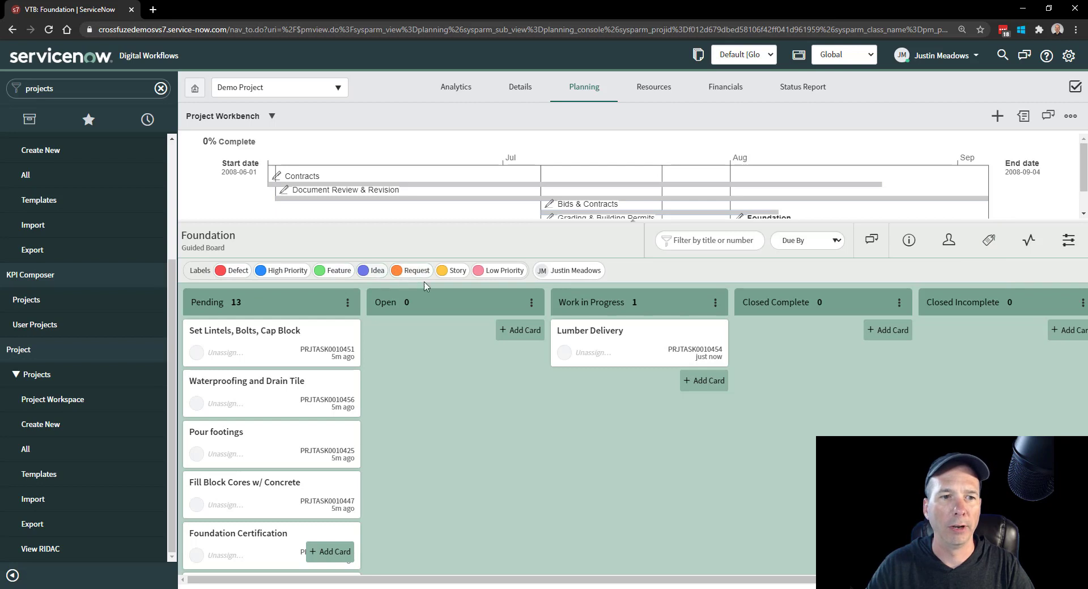
left_click_drag(499, 271, 617, 329)
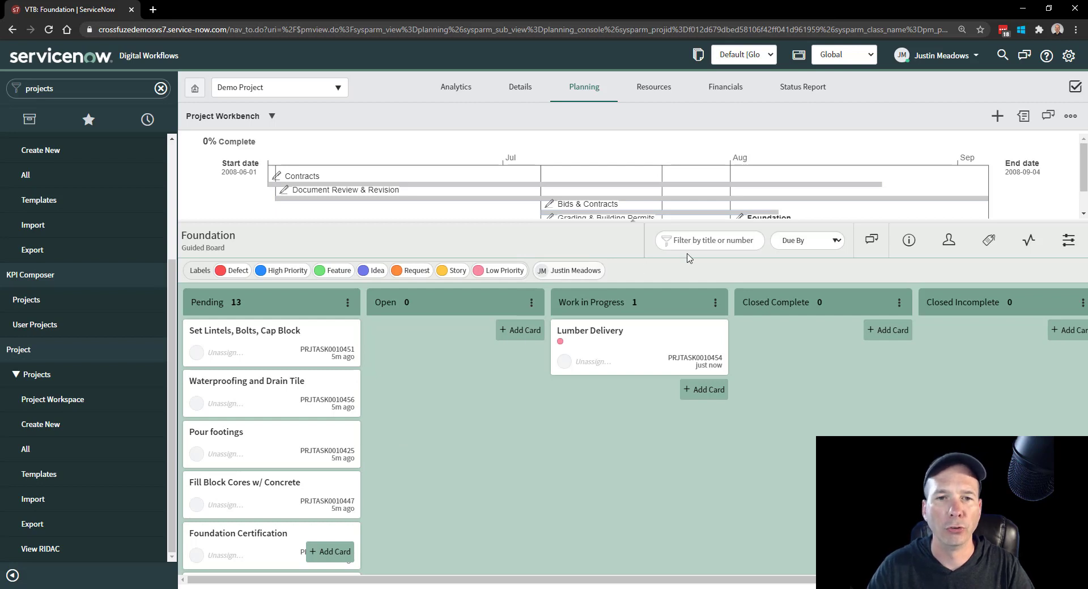
- Show the Foundation tasks in List view below an enlarged timeline, and preview the Layout footings task
left_click(1070, 115)
left_click(916, 178)
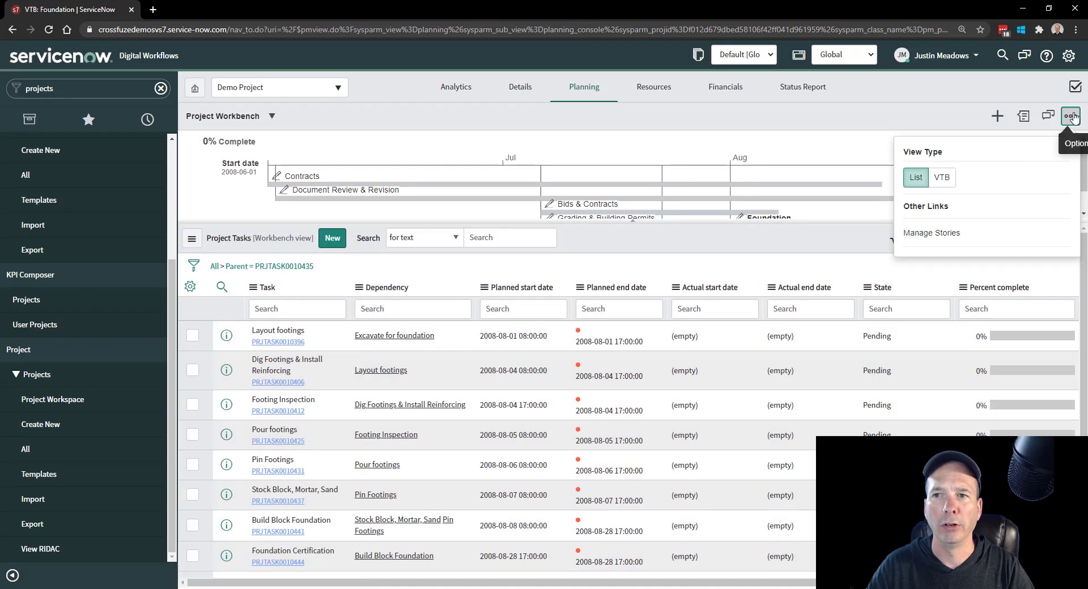
left_click(1071, 116)
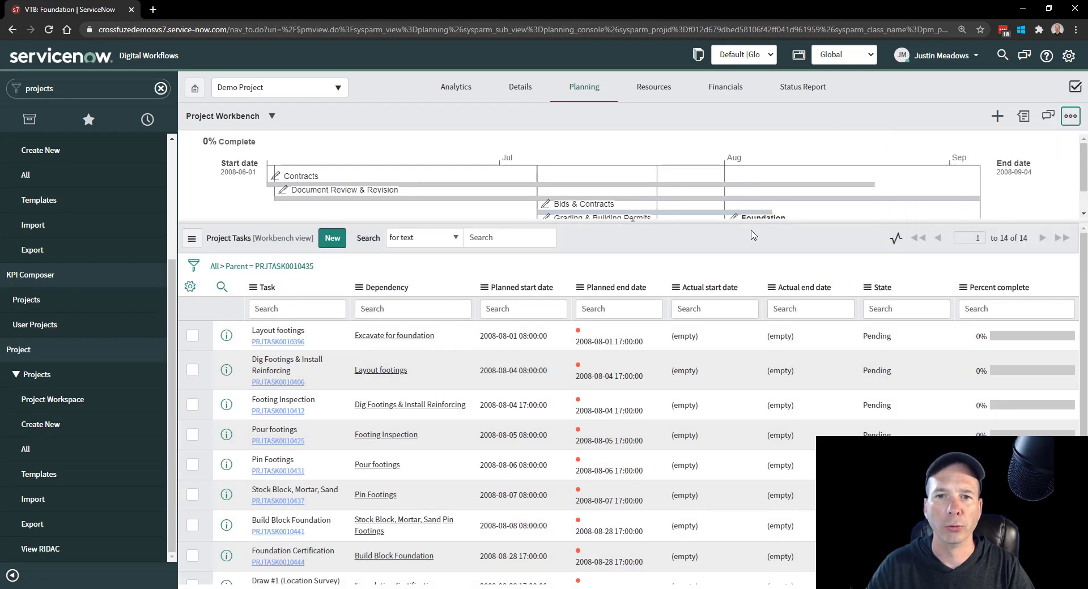
left_click_drag(749, 223, 753, 354)
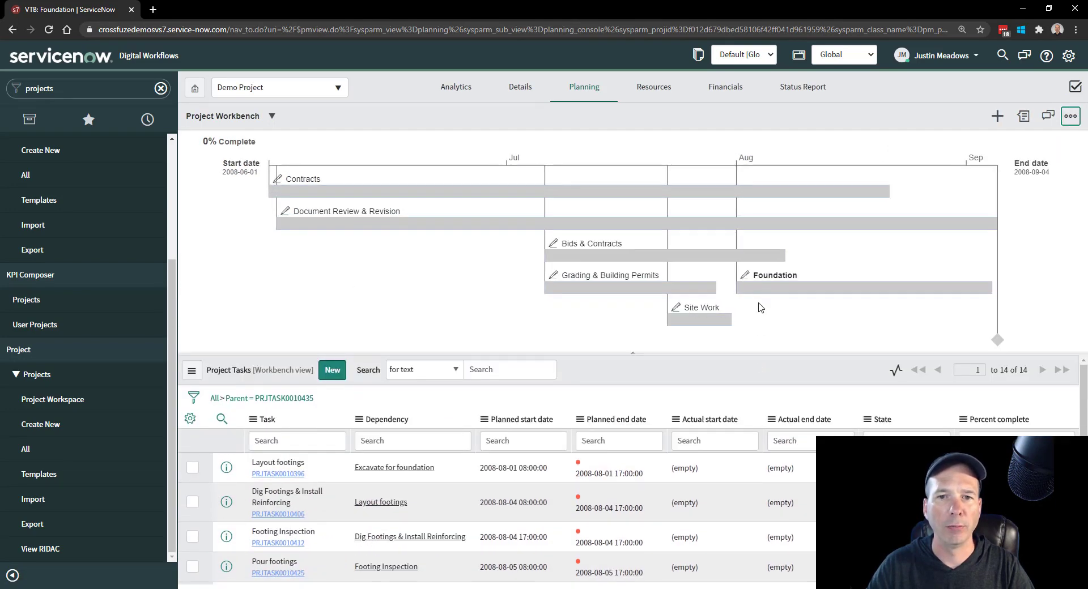
left_click(227, 468)
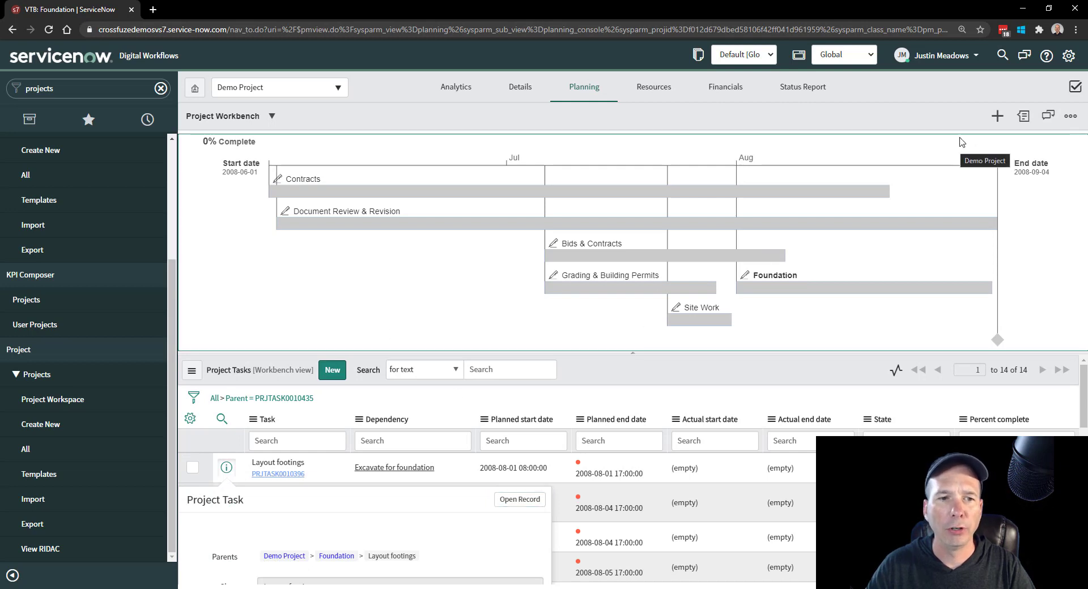
- Look at the form for adding a new phase or milestone and its phase type choices, without adding anything
left_click(997, 115)
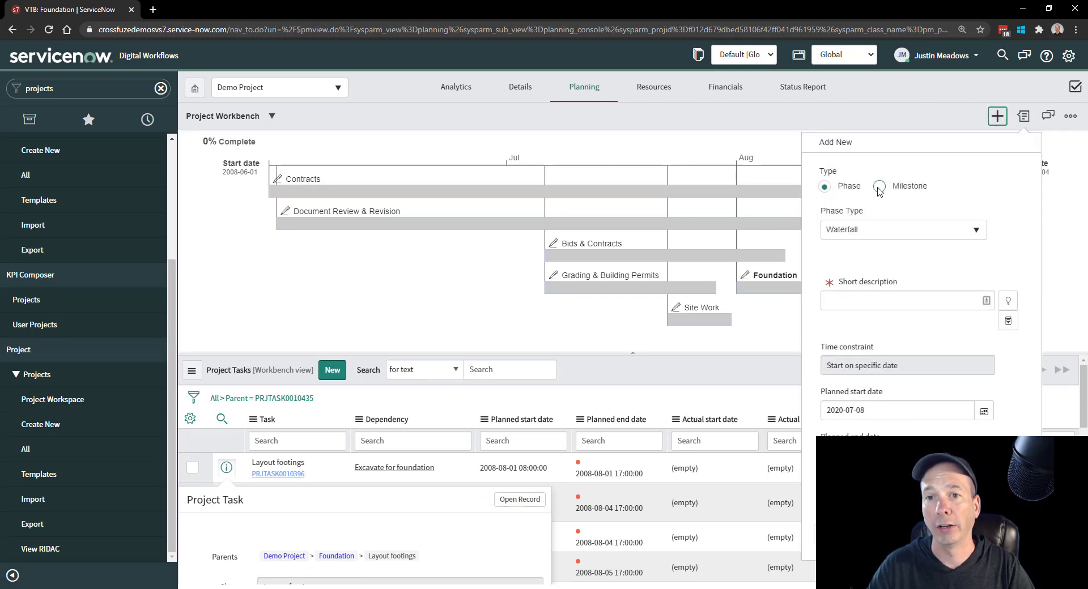
left_click(878, 234)
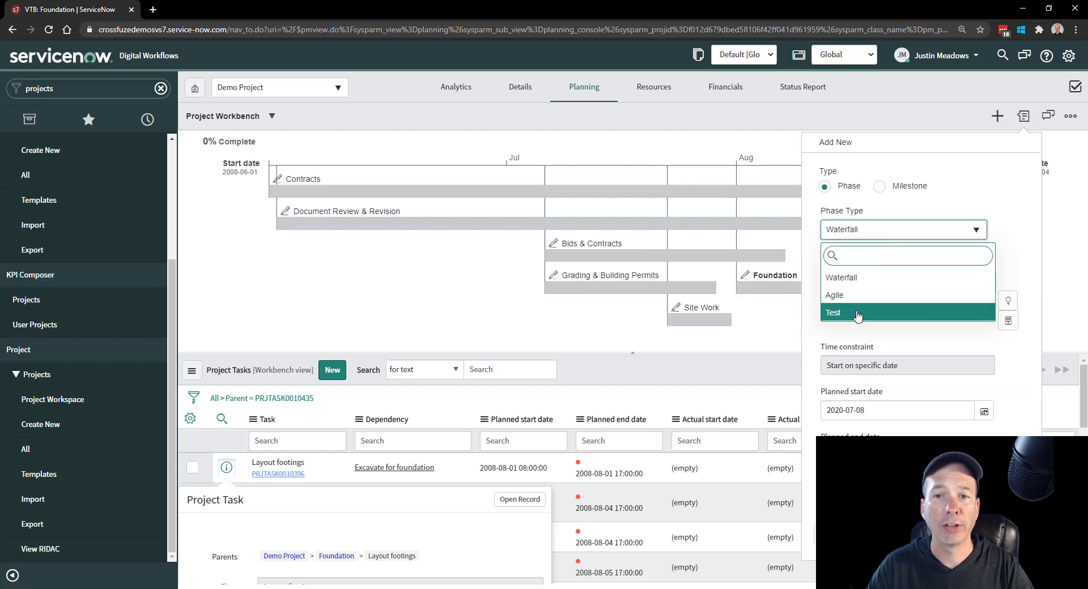
left_click(918, 154)
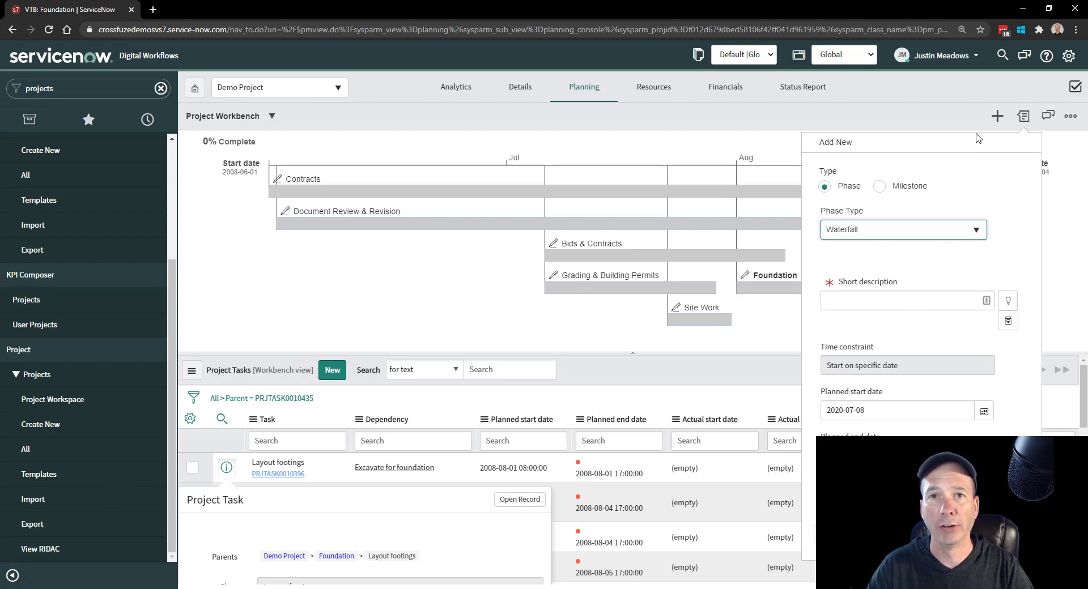
left_click(954, 123)
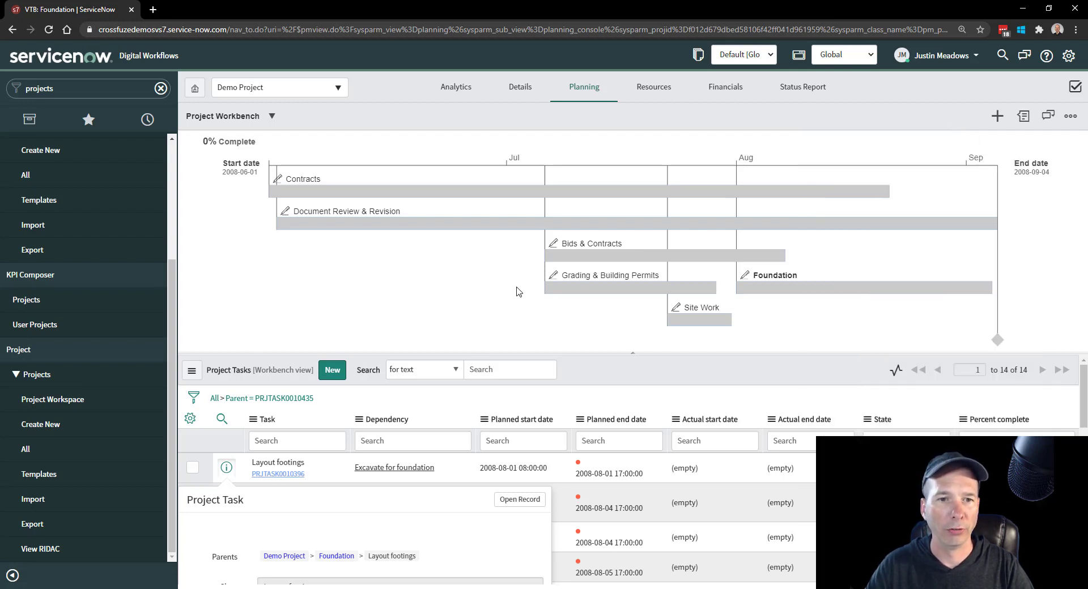